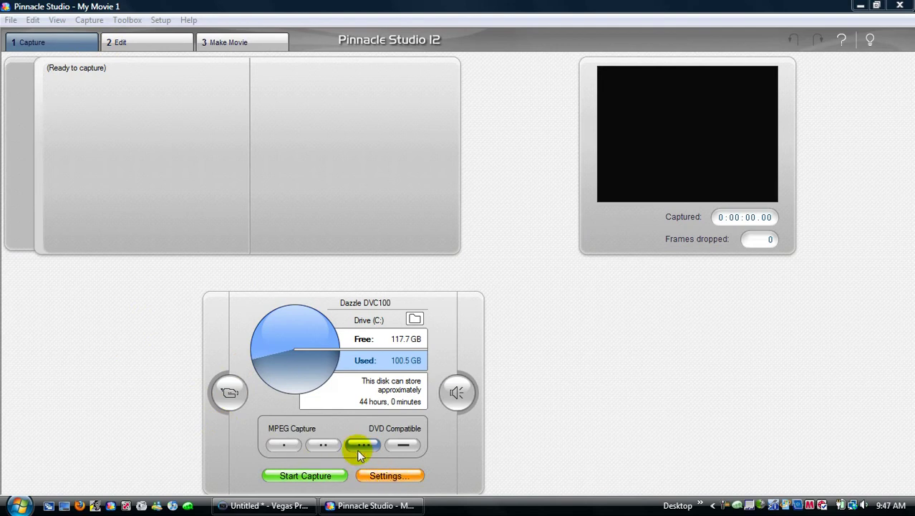
- Show and hide the video input adjustments, then toggle the audio capture controls
left_click(229, 391)
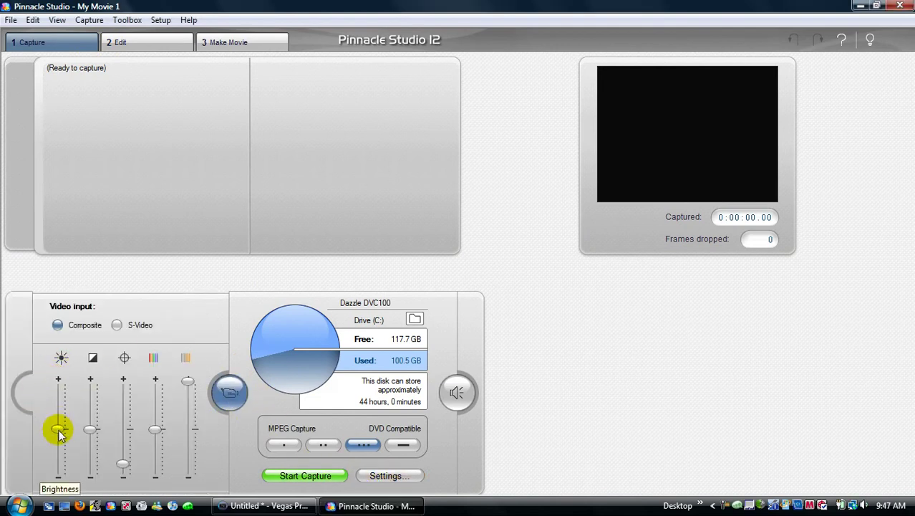
left_click(57, 326)
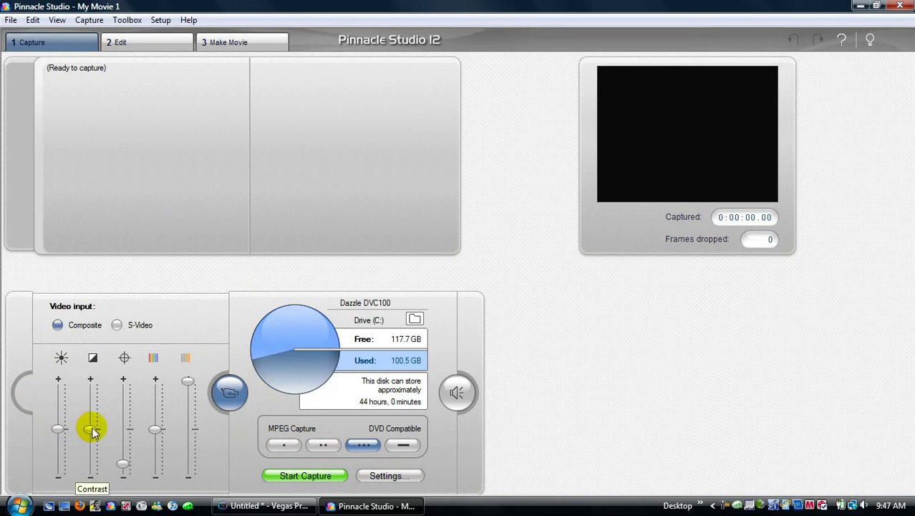
left_click(126, 462)
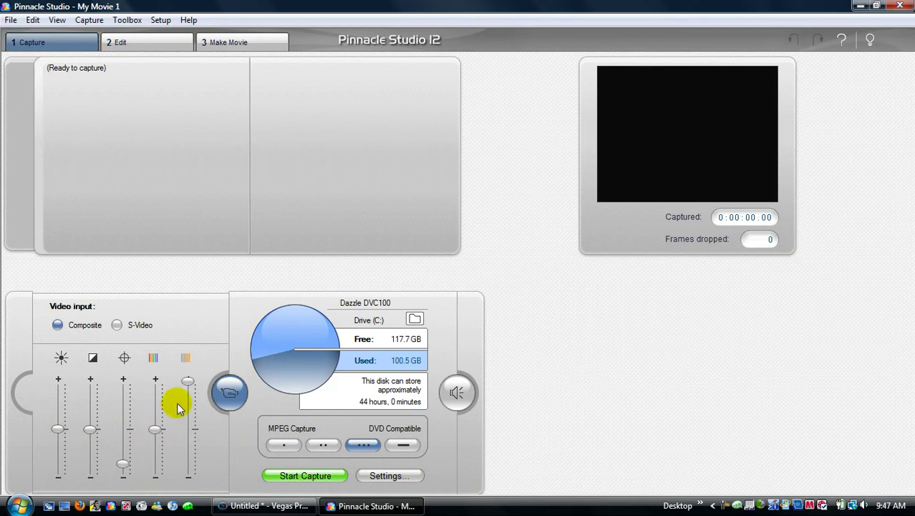
left_click(188, 380)
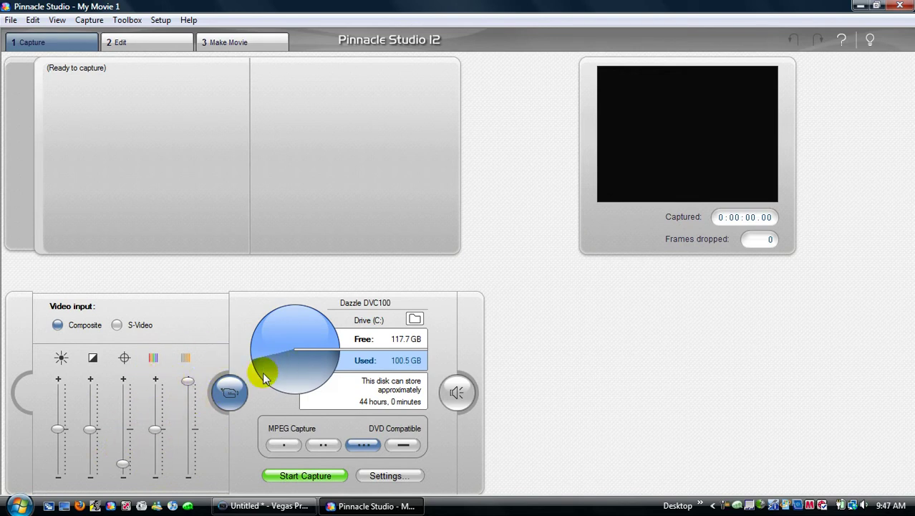
left_click(241, 387)
left_click(457, 392)
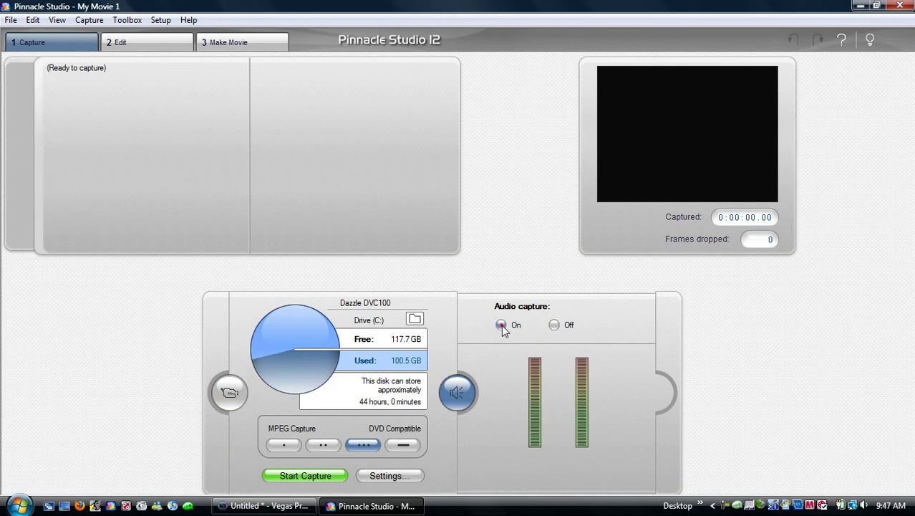
left_click(444, 400)
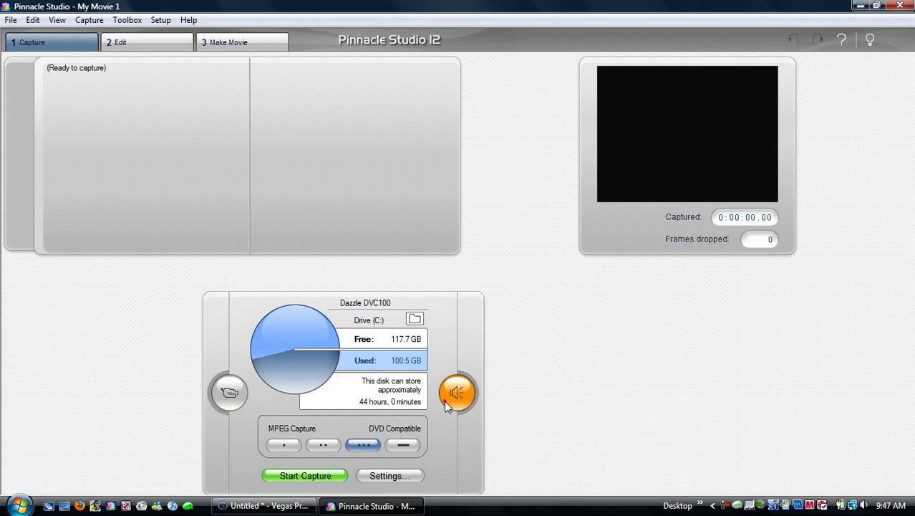
- Confirm the capture source as Dazzle DVC100, NTSC, 4:3, with no automatic scene detection
left_click(399, 483)
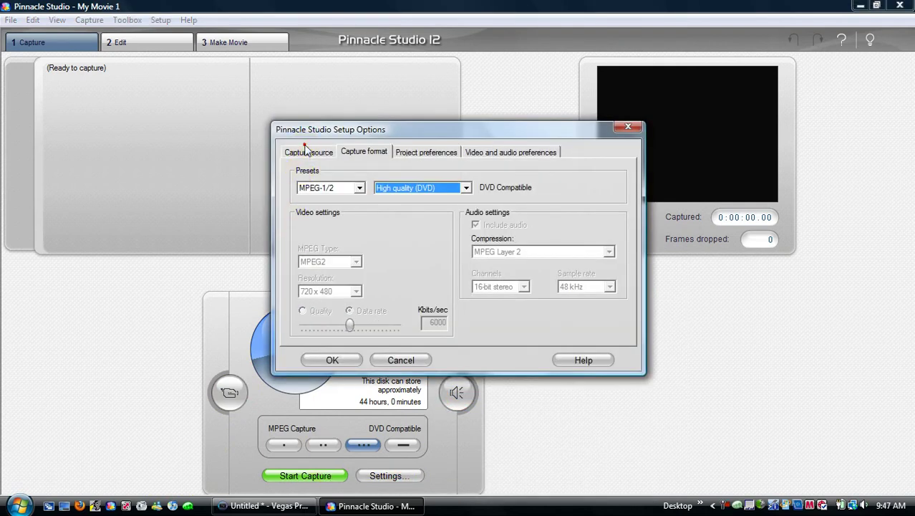
left_click(320, 151)
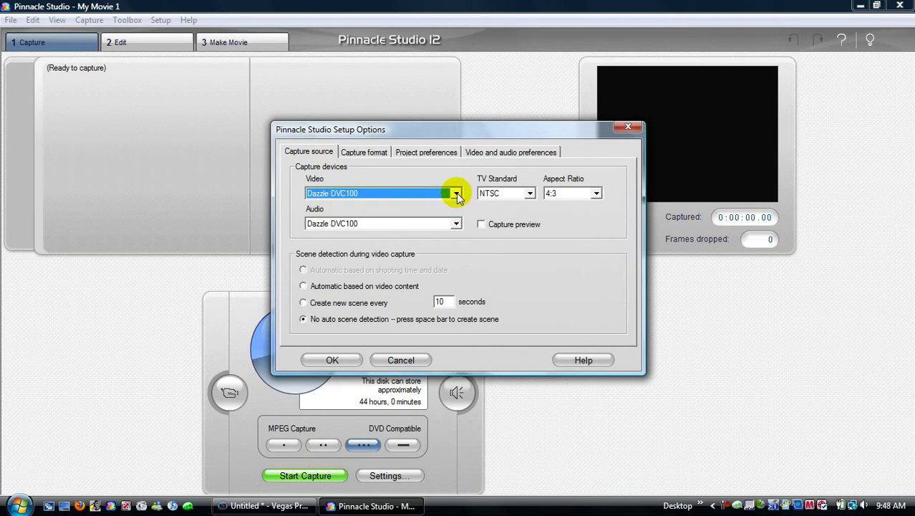
left_click(456, 193)
left_click(424, 206)
left_click(456, 224)
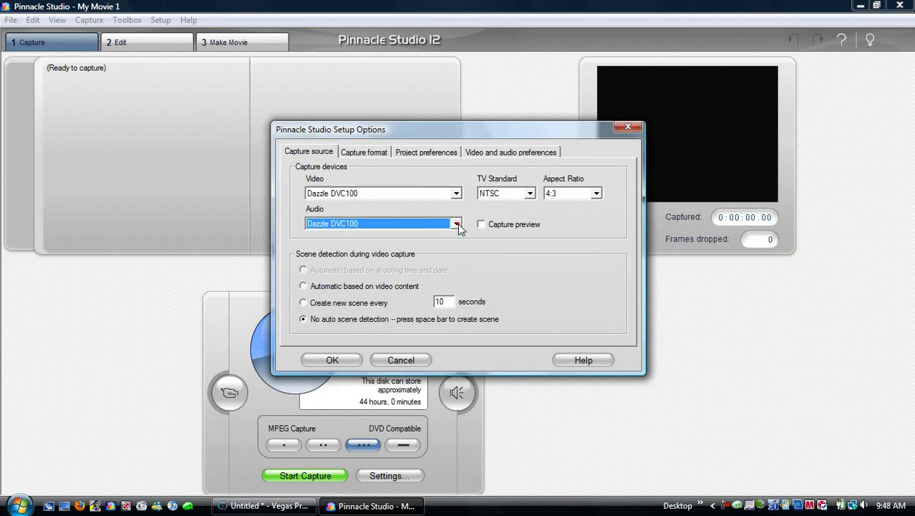
left_click(530, 193)
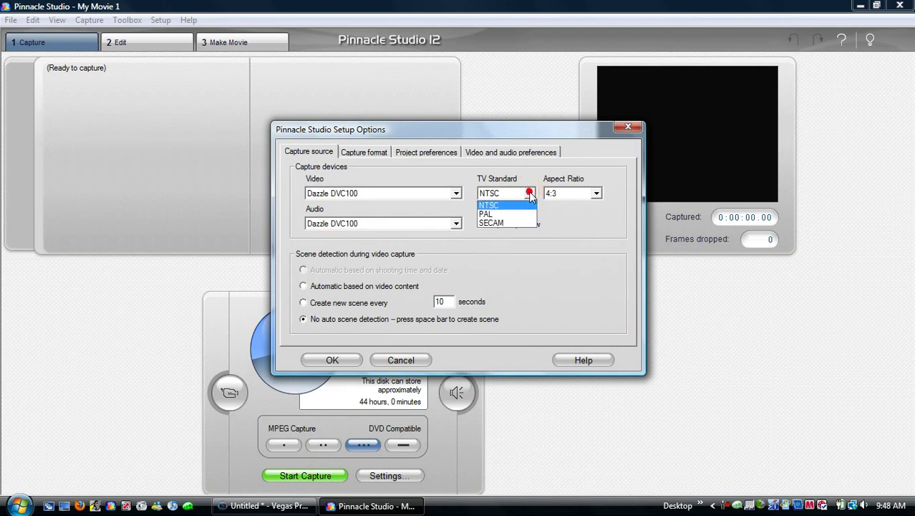
left_click(528, 203)
left_click(595, 195)
left_click(595, 195)
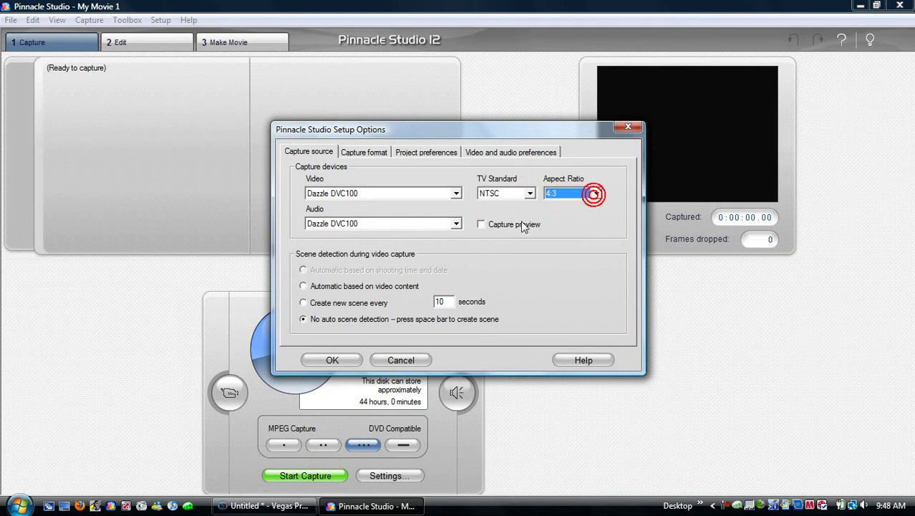
left_click(482, 225)
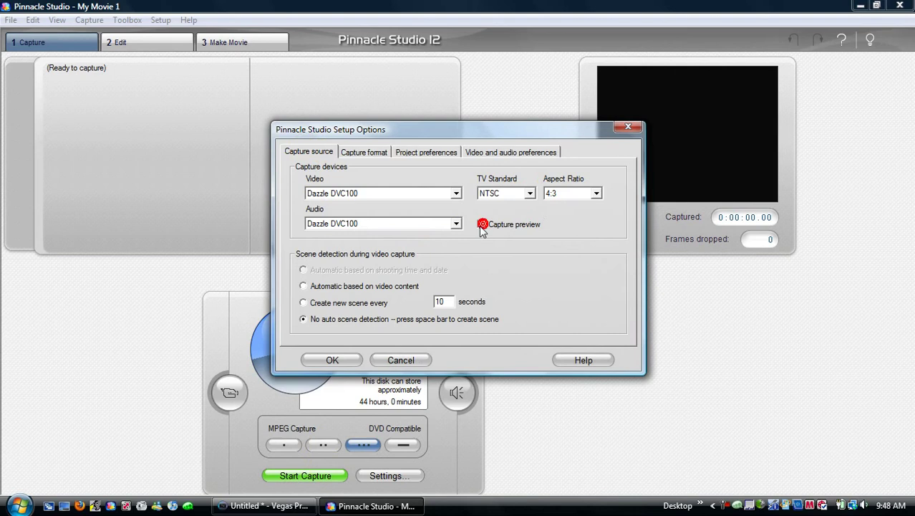
left_click(302, 319)
- Keep MPEG-1/2 at High quality (DVD) as the capture format, then go to Project preferences
left_click(366, 152)
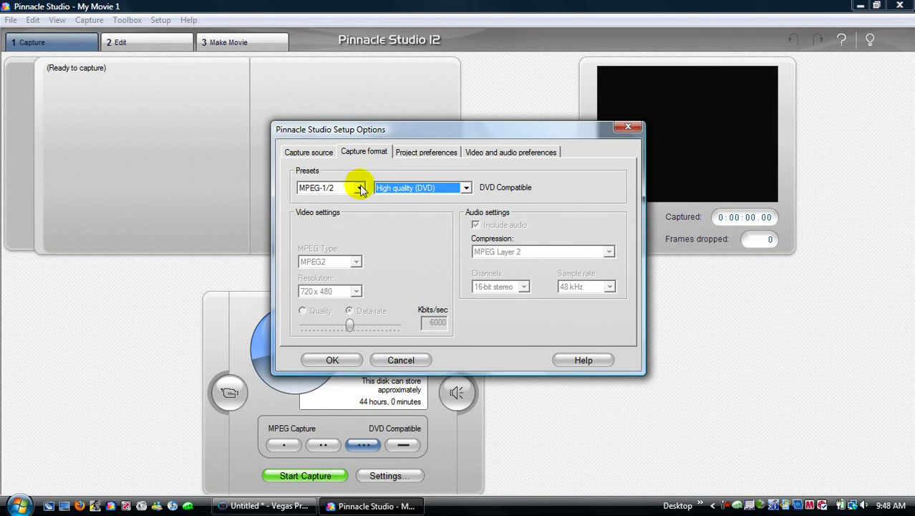
left_click(361, 187)
left_click(357, 209)
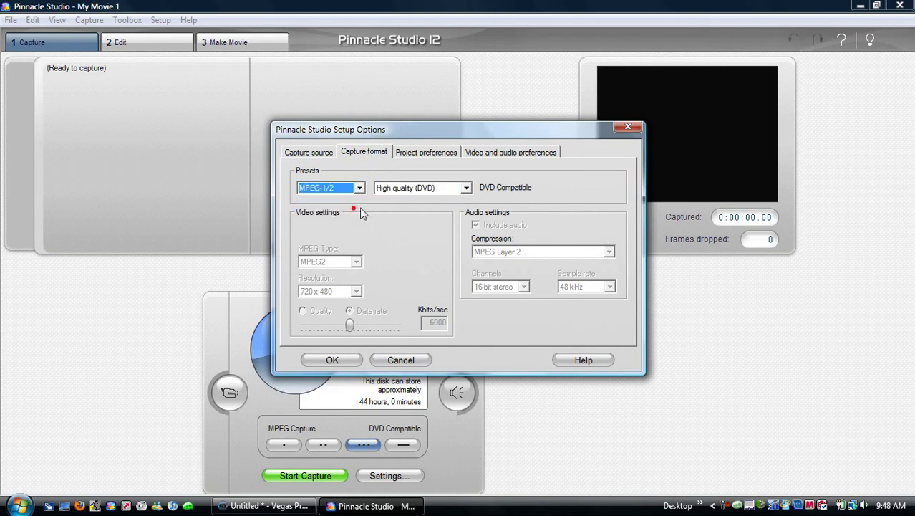
left_click(469, 188)
left_click(455, 199)
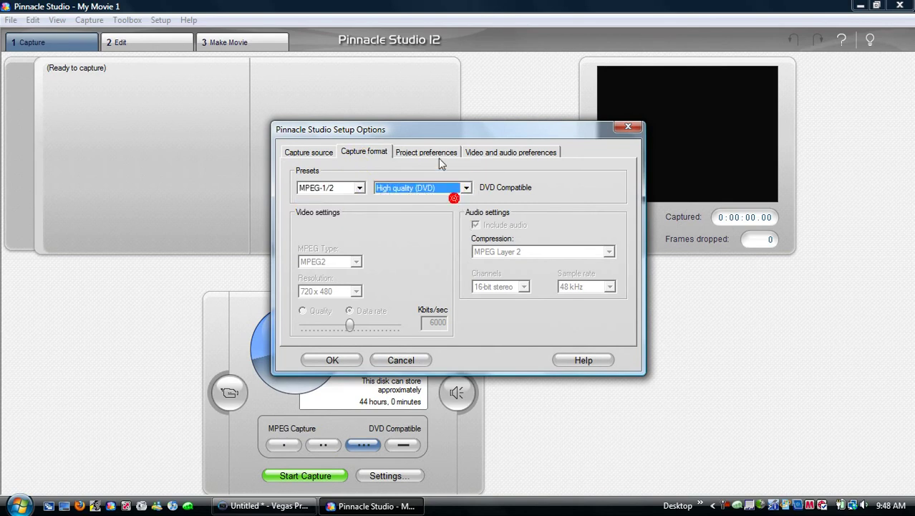
left_click(440, 152)
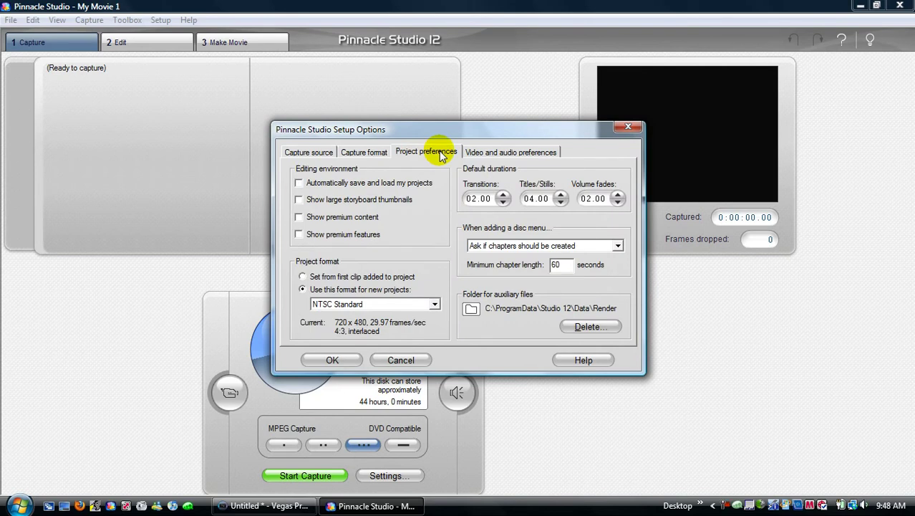
- Fix new projects to NTSC Standard, close Setup Options and dismiss the no-input-signal warning
left_click(303, 290)
left_click(434, 304)
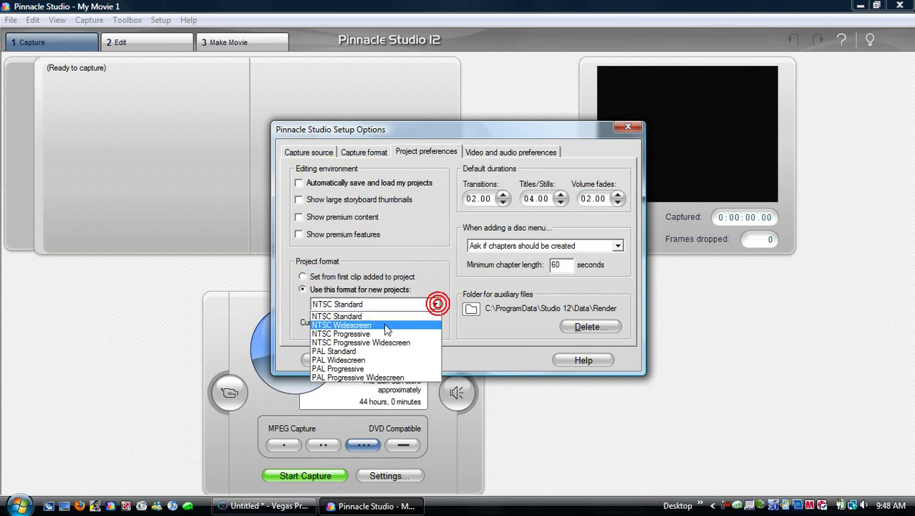
left_click(384, 319)
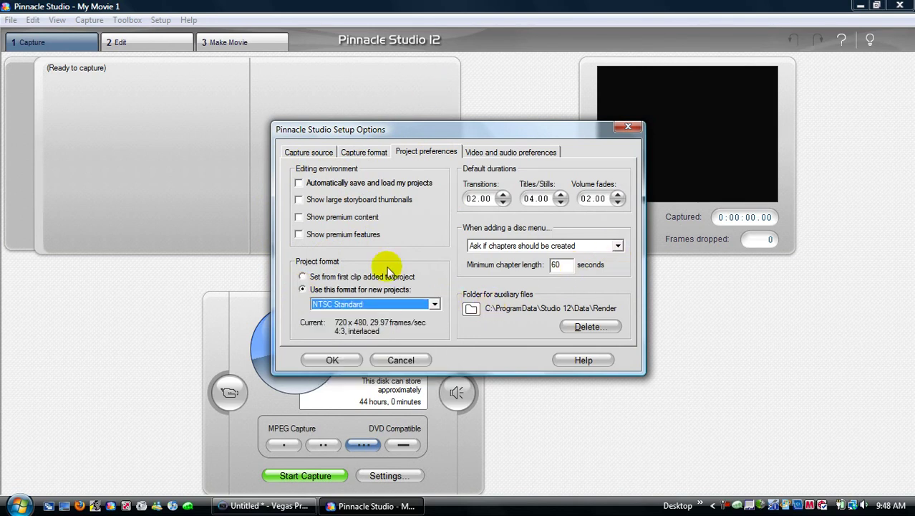
left_click(476, 152)
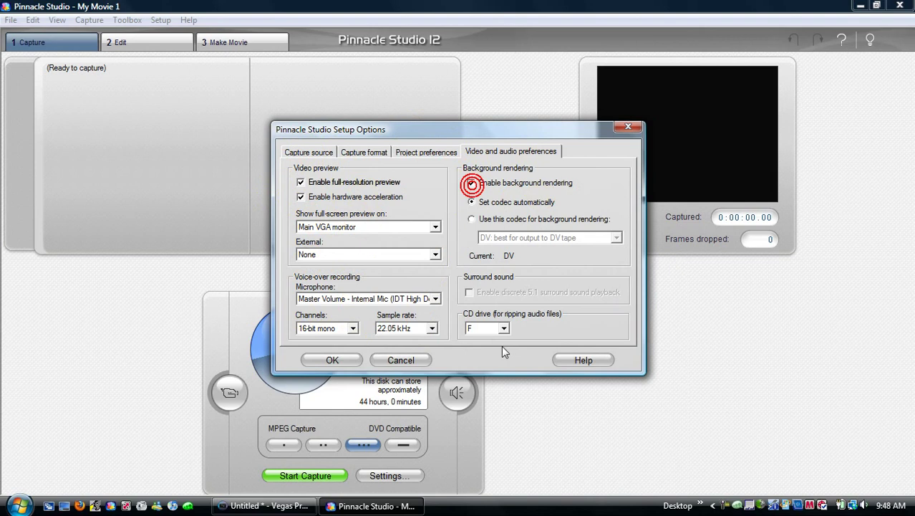
left_click(333, 359)
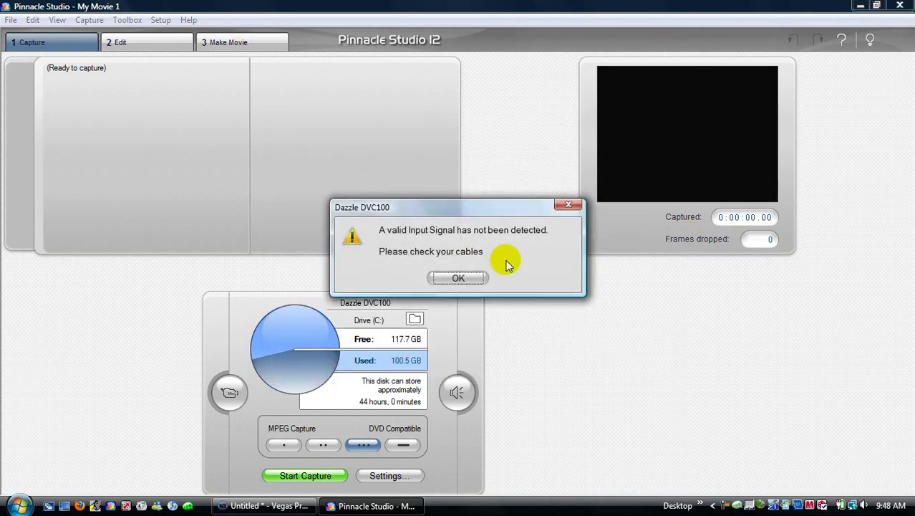
left_click(477, 279)
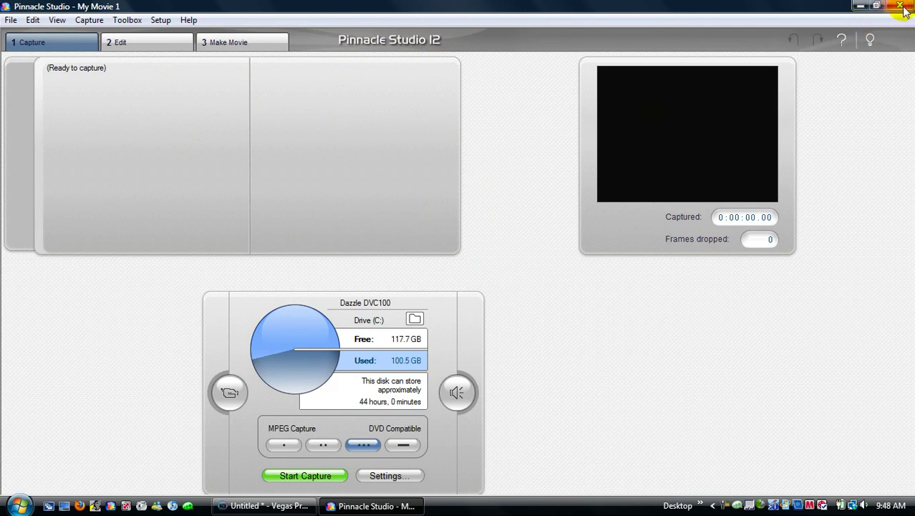
- Bring Vegas Pro forward, close the Studio crash message, and place the playhead at 00:06:49
left_click(265, 506)
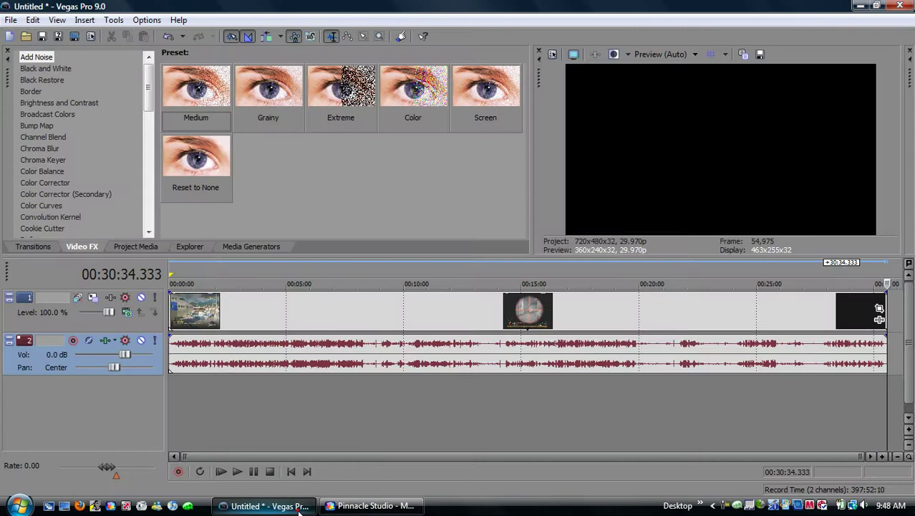
left_click(291, 471)
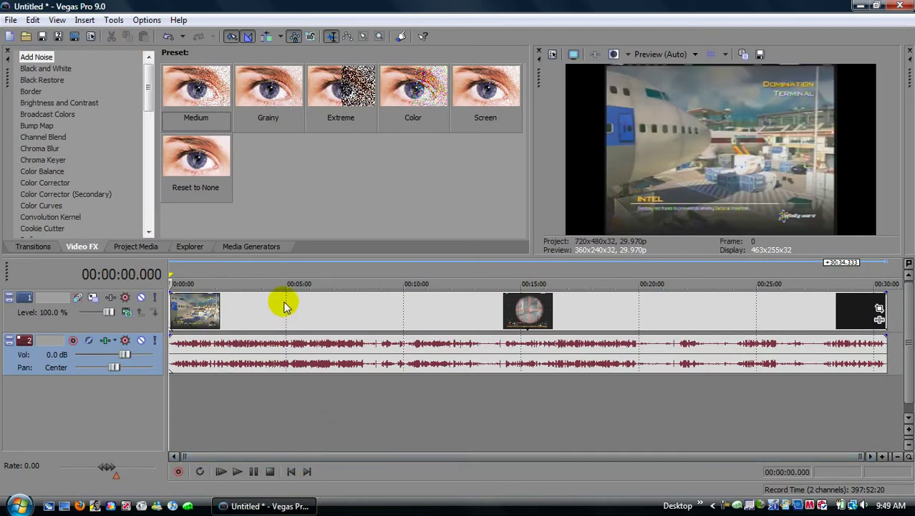
left_click(326, 306)
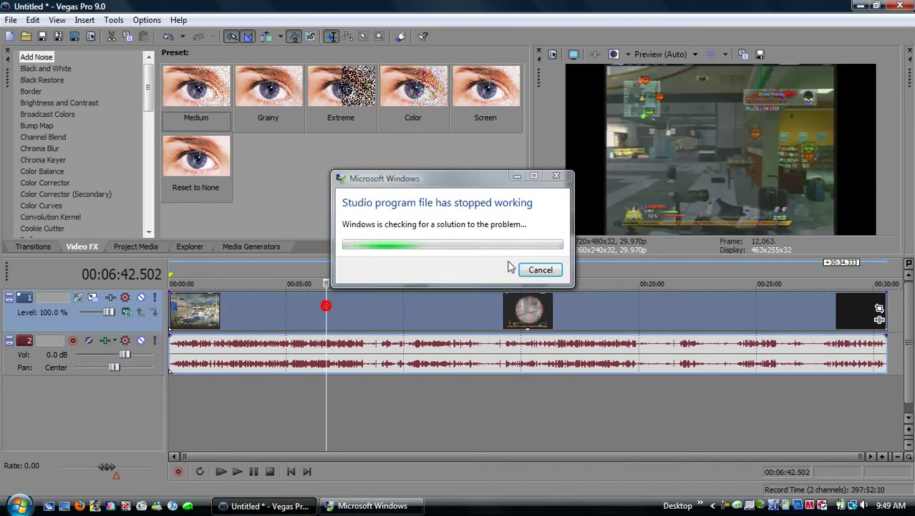
left_click(553, 175)
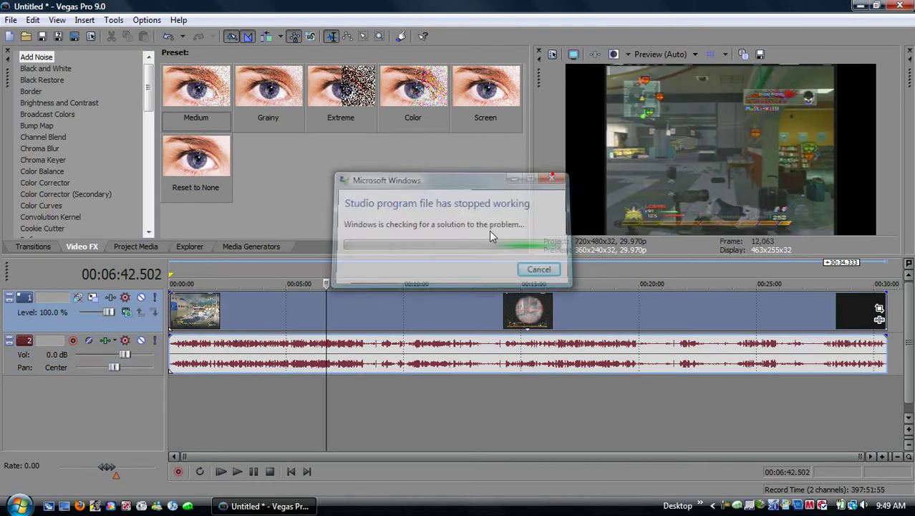
left_click(345, 303)
left_click(334, 311)
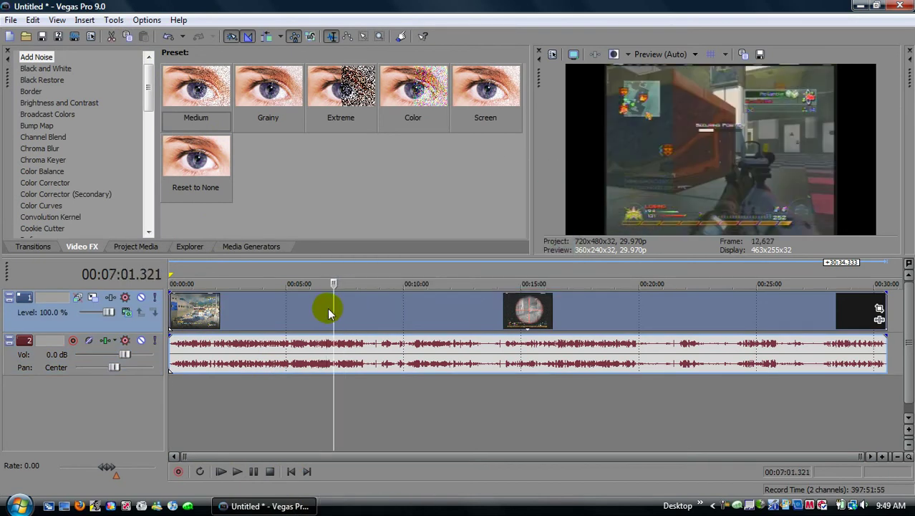
left_click(328, 308)
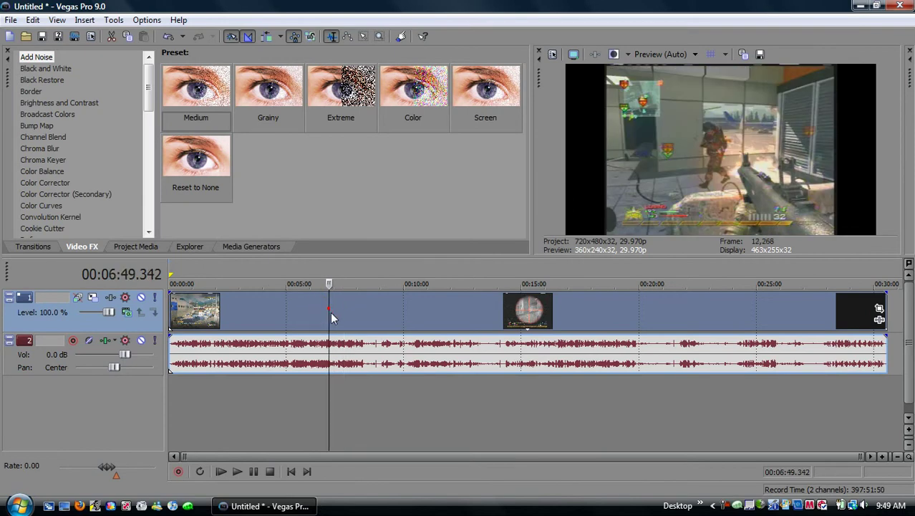
- Split the clip at 00:06:49, delete the part after the cut, and return to the start
key("s")
right_click(366, 309)
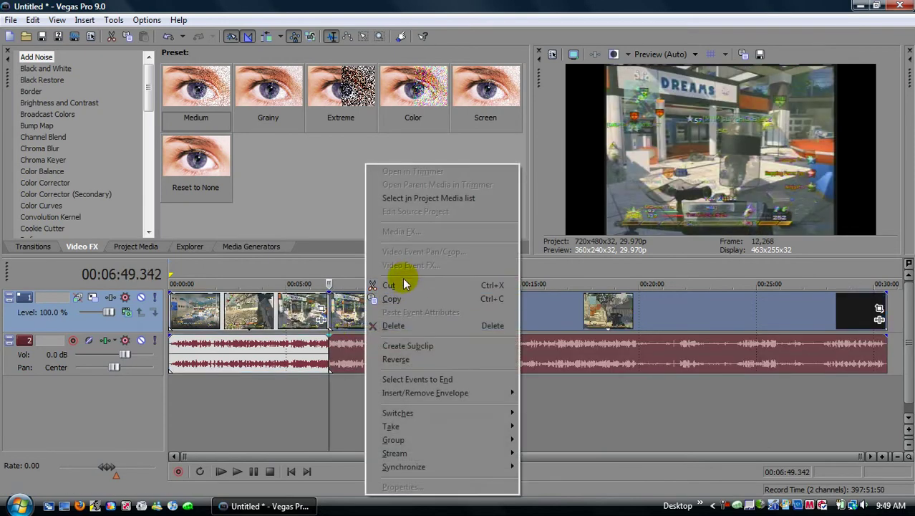
left_click(398, 326)
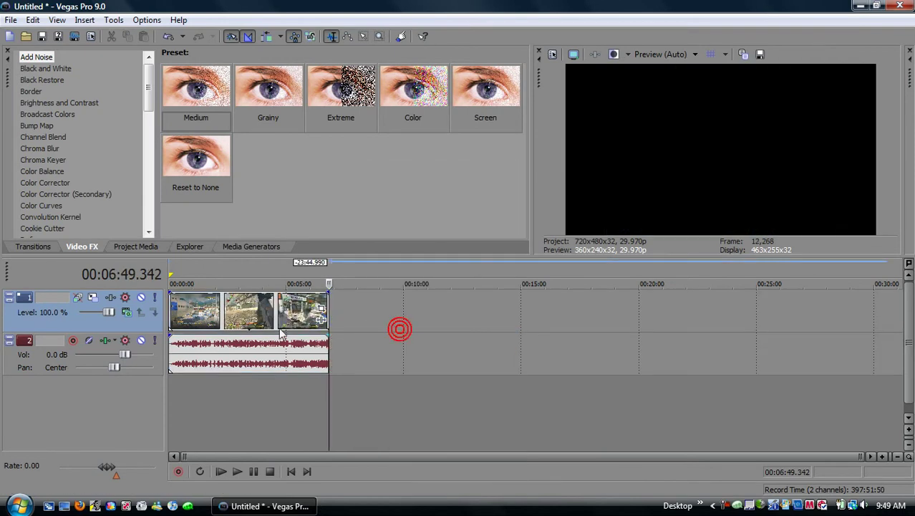
left_click(291, 471)
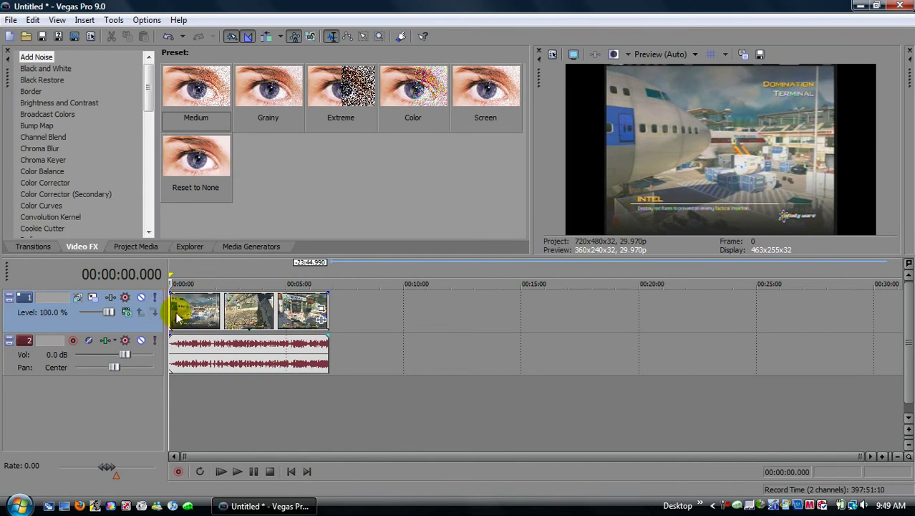
left_click(220, 319)
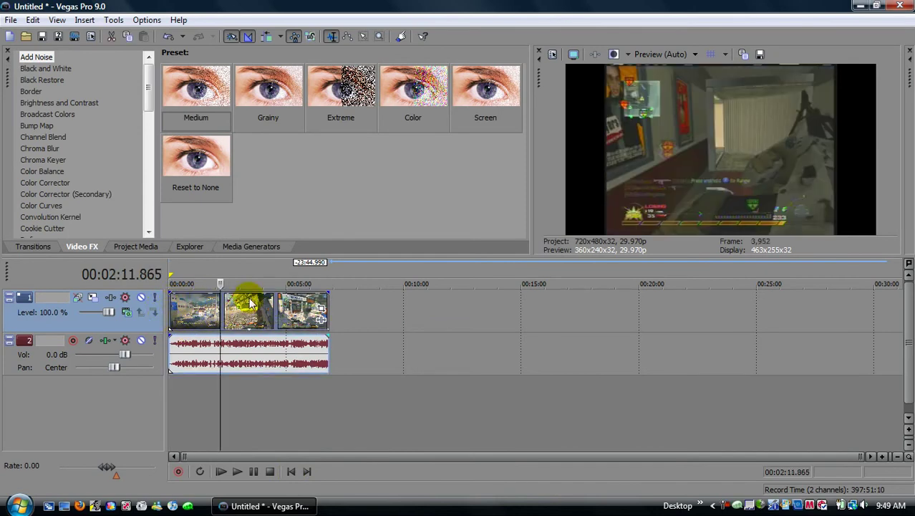
left_click(290, 471)
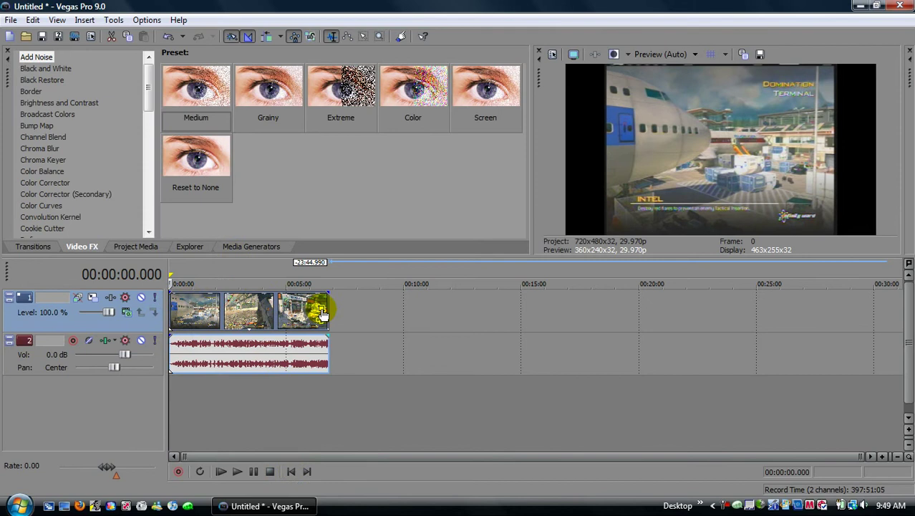
- Set the clip's field order to None (progressive) and pixel aspect to 1.2121 (NTSC DV Widescreen)
right_click(267, 309)
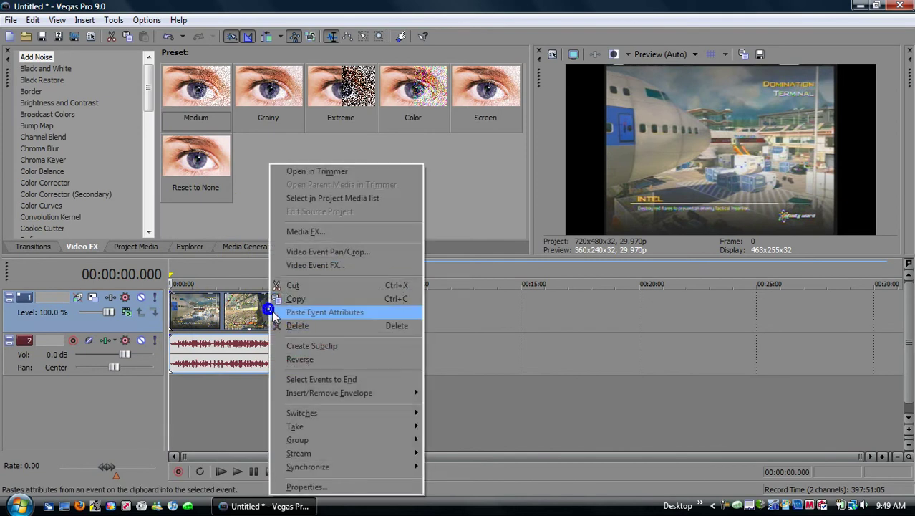
left_click(321, 492)
left_click(393, 76)
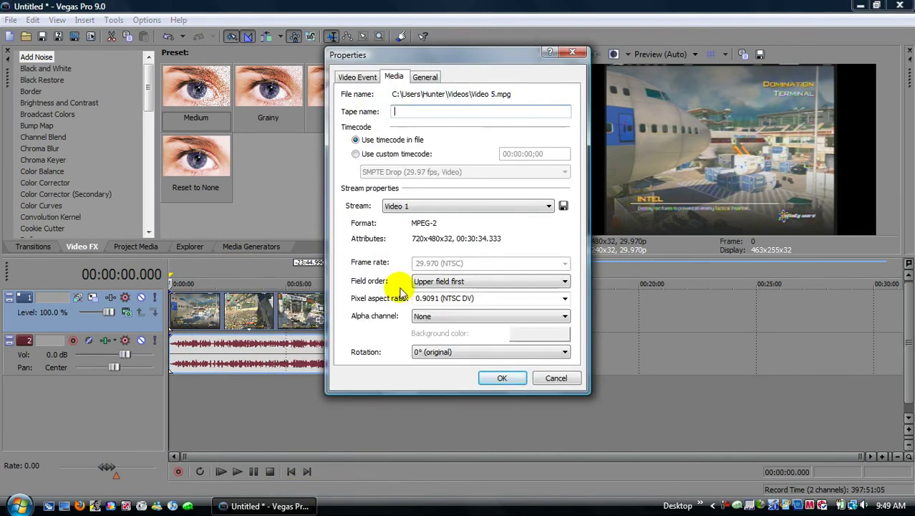
left_click(499, 283)
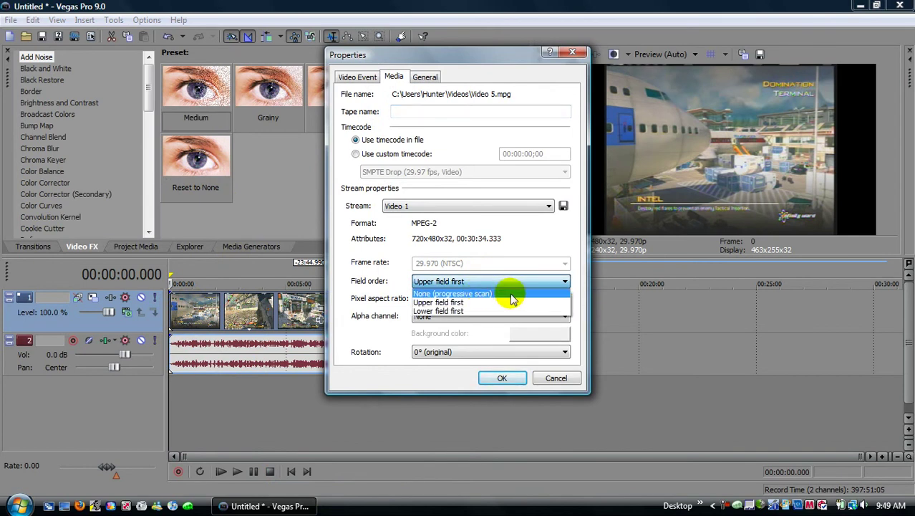
left_click(512, 294)
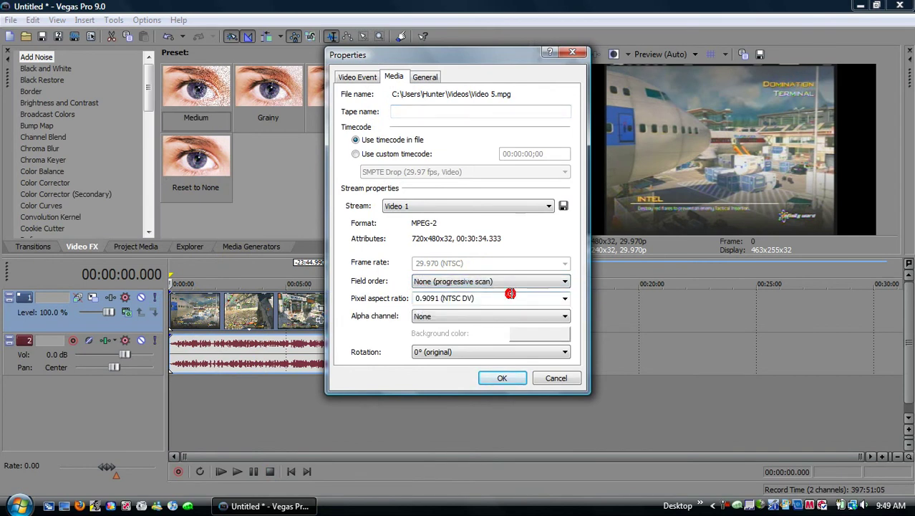
left_click(564, 299)
left_click(497, 321)
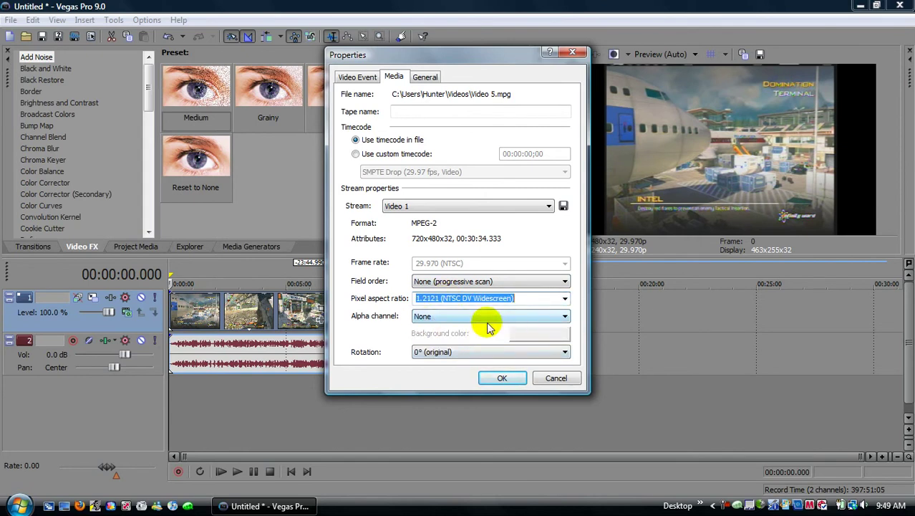
left_click(503, 377)
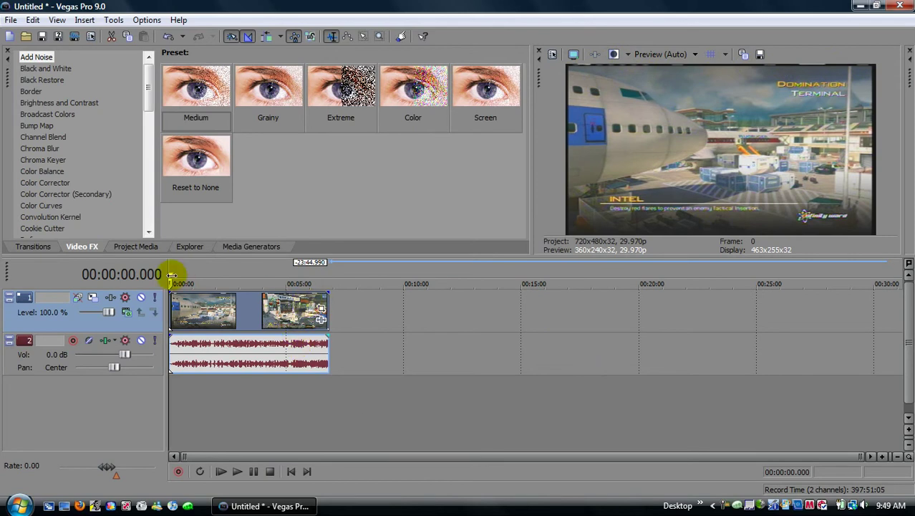
- Apply the Color Corrector (Secondary) 'Studio RGB to Computer RGB' preset to the first clip
left_click_drag(149, 89, 148, 100)
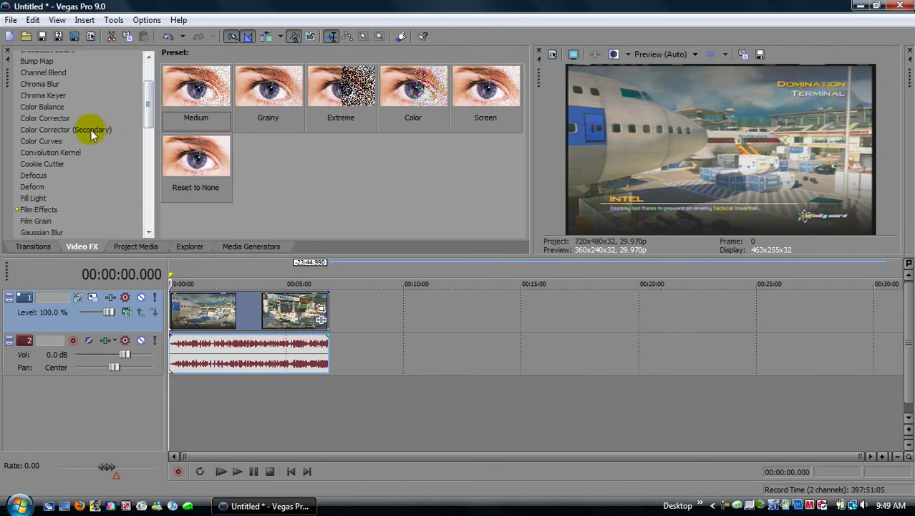
left_click(57, 132)
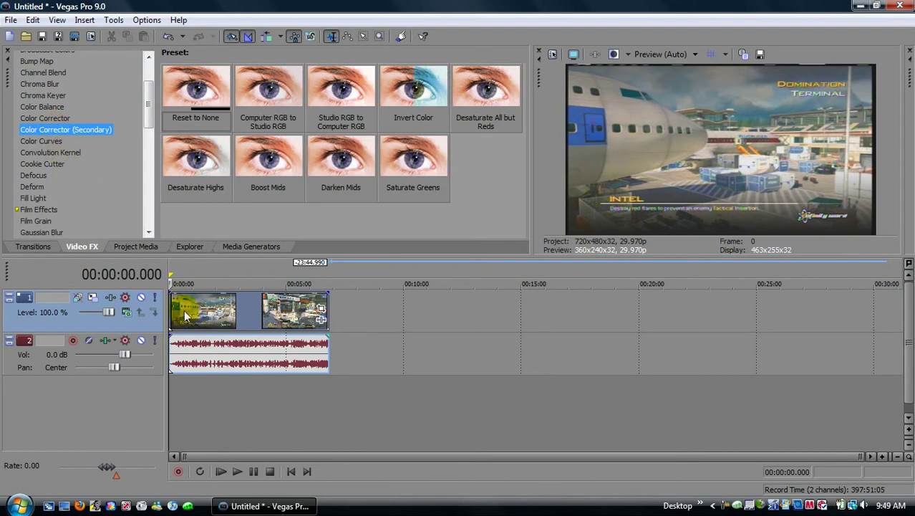
left_click(290, 471)
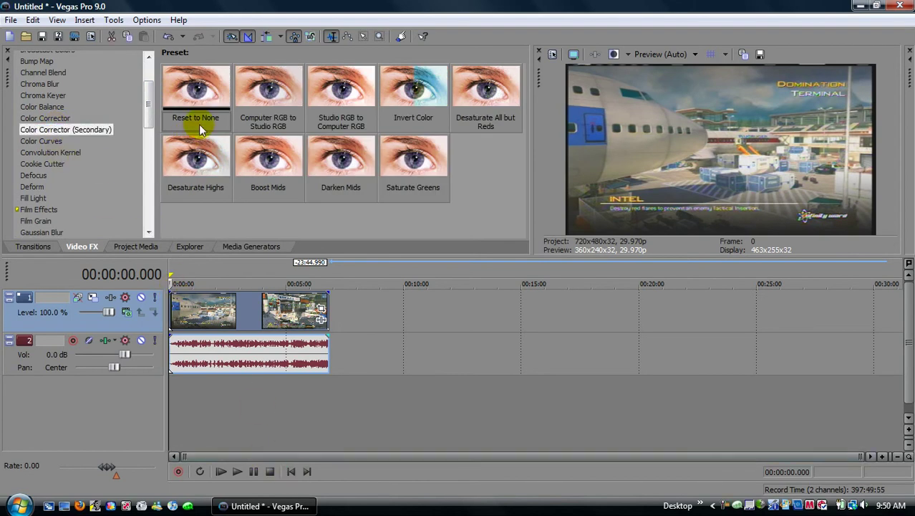
left_click(342, 97)
left_click_drag(342, 96, 190, 308)
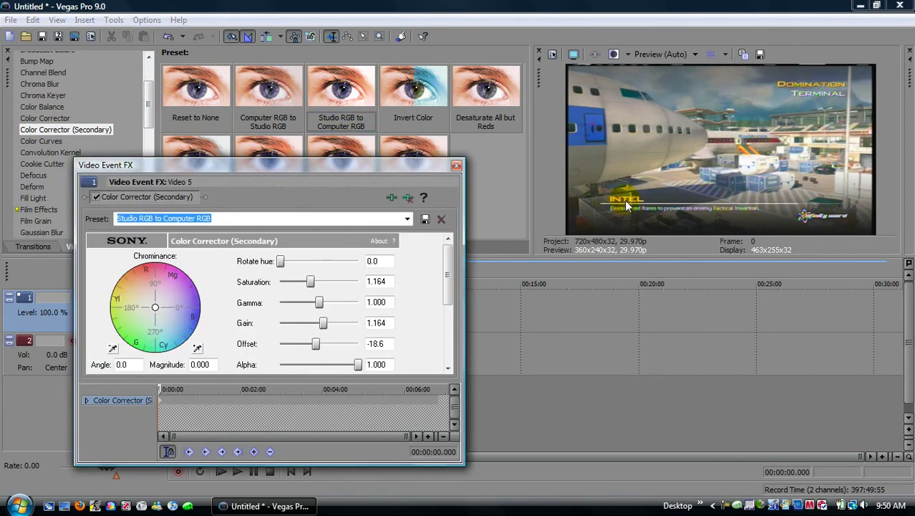
left_click(456, 165)
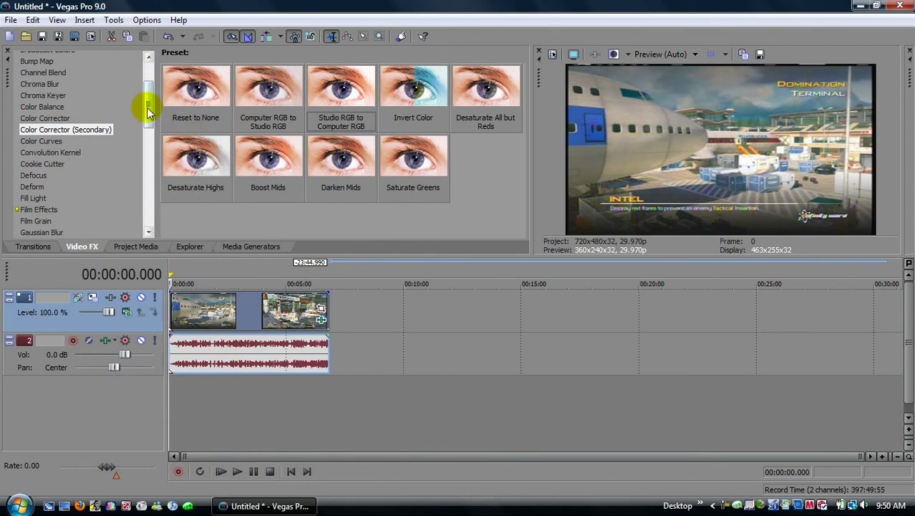
- Apply Deform's Compress Vertically preset to the clip and lower its Amount to 0.092
scroll(147, 112, "down", 3)
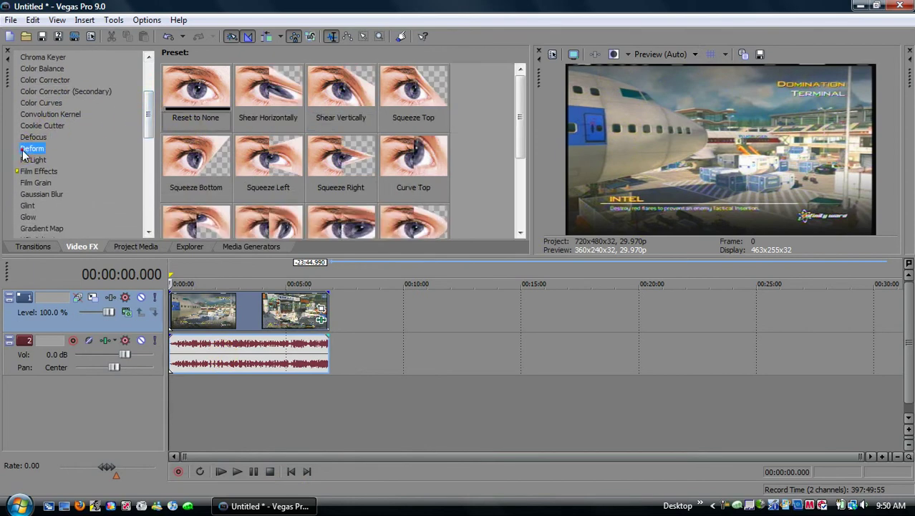
scroll(524, 101, "down", 3)
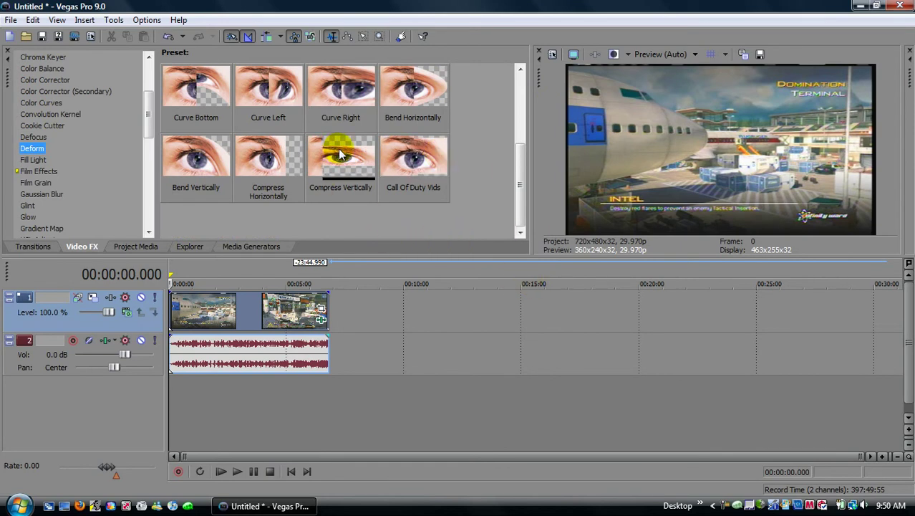
left_click_drag(345, 154, 185, 308)
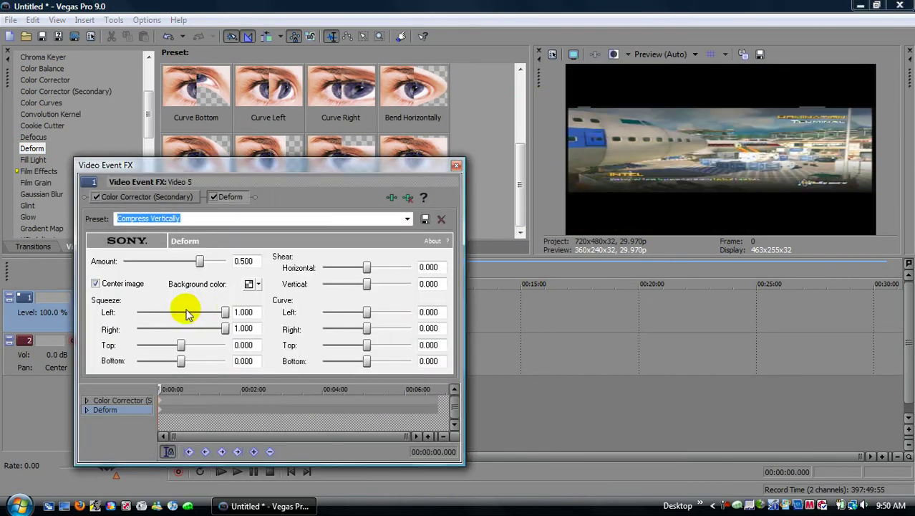
left_click_drag(200, 263, 181, 262)
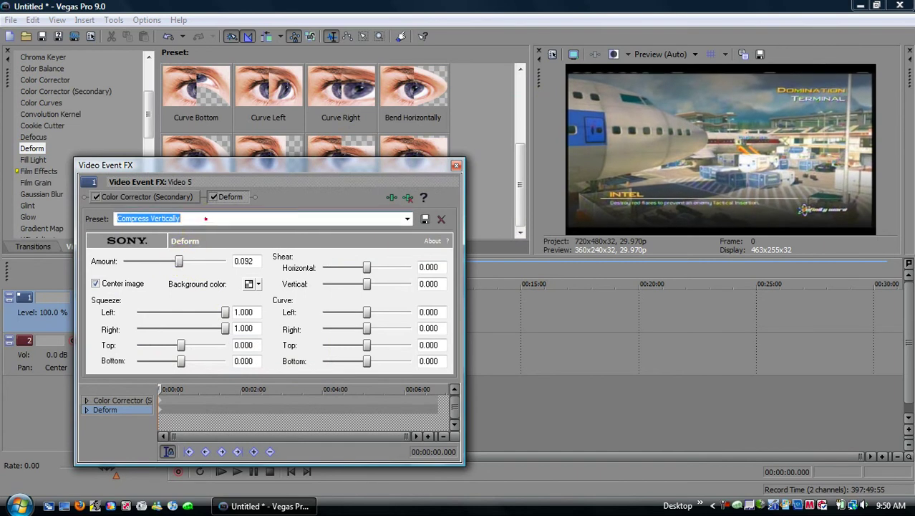
type("ewfefegfergr")
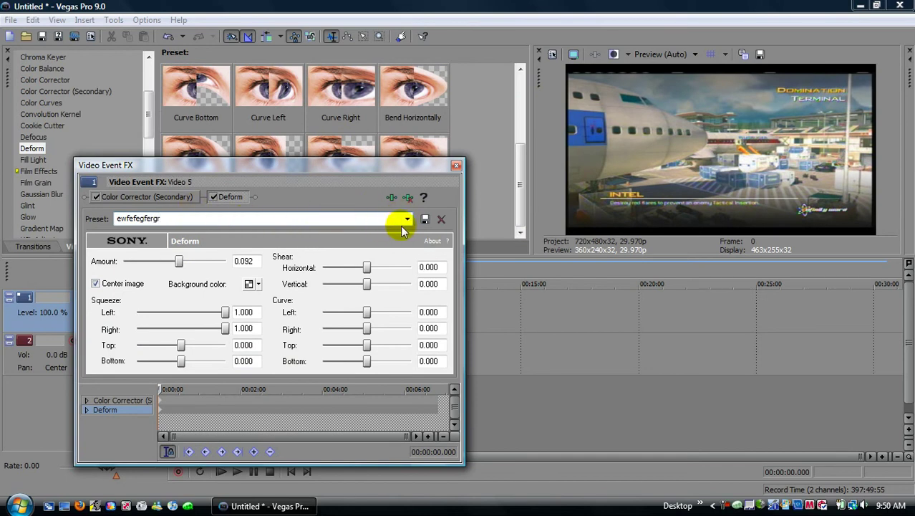
left_click(456, 166)
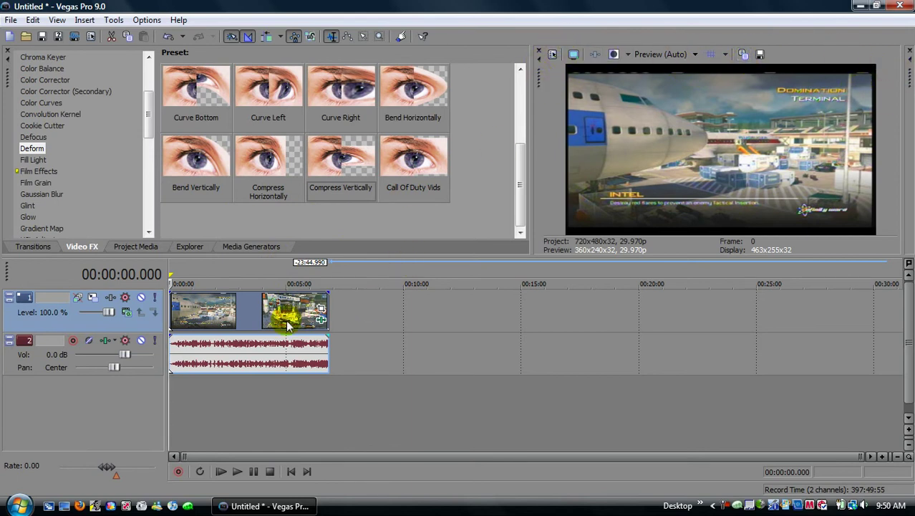
- Apply the After Deform pan/crop preset to the clip, keeping its size at 696.2 × 464.1
left_click(322, 313)
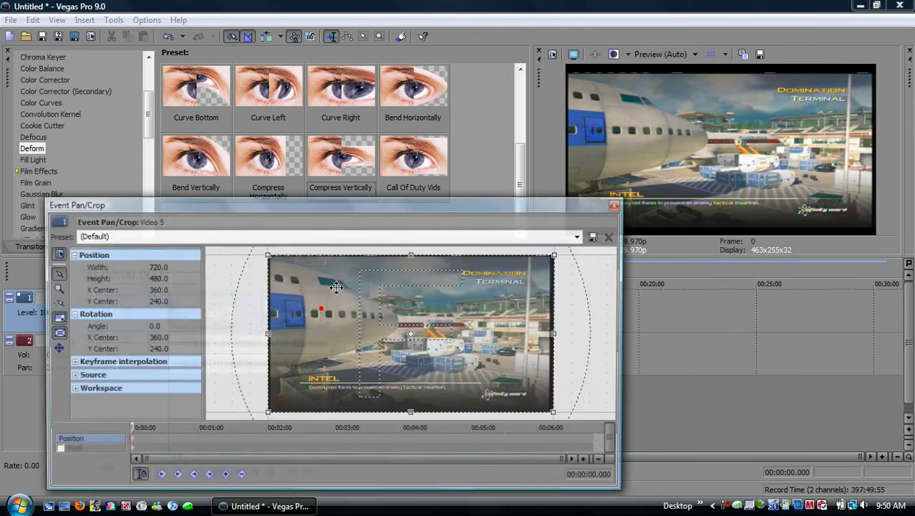
left_click(578, 237)
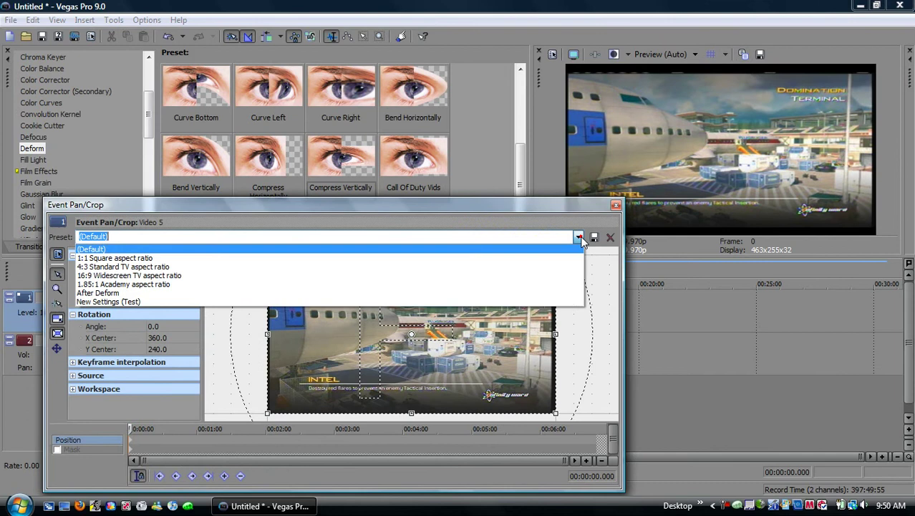
left_click(107, 293)
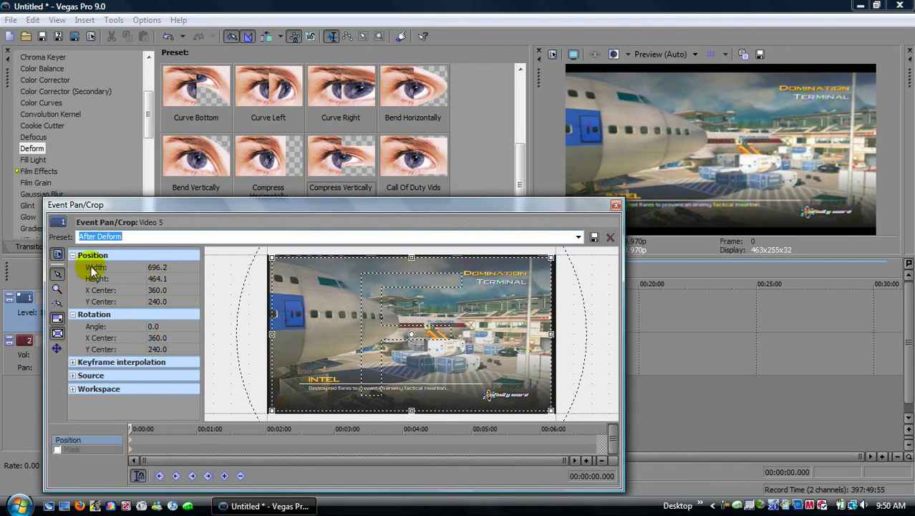
left_click(158, 266)
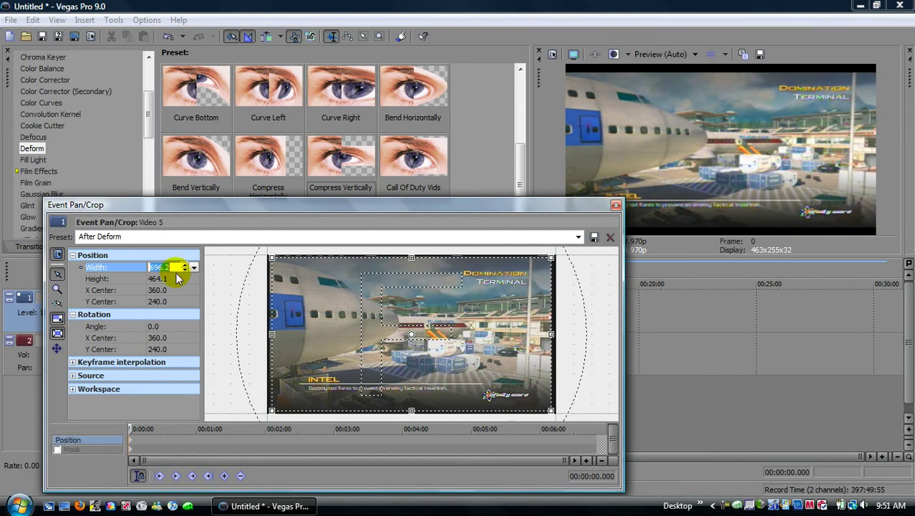
type("fgdfdg")
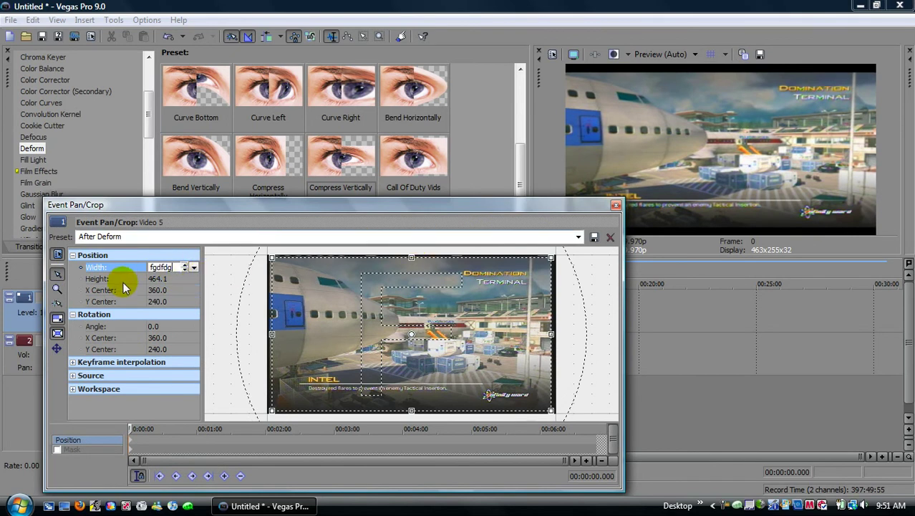
left_click_drag(176, 267, 131, 273)
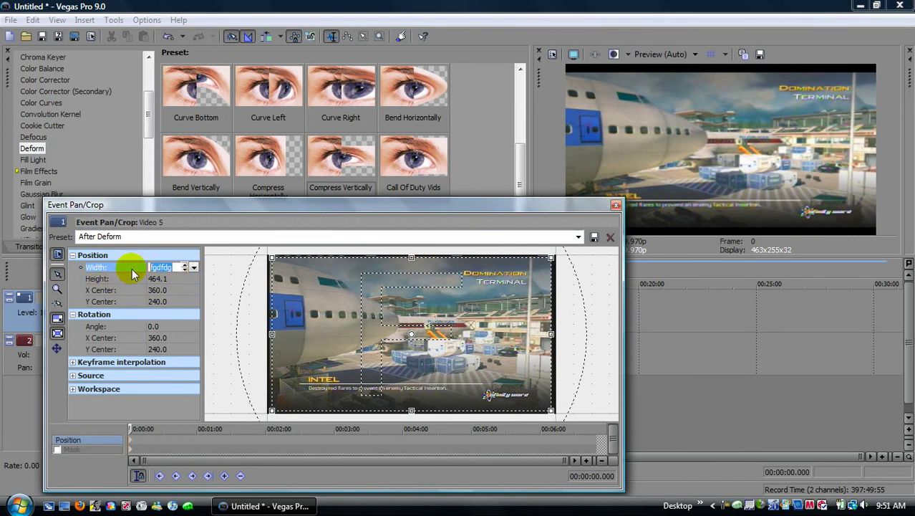
key("Return")
left_click(230, 283)
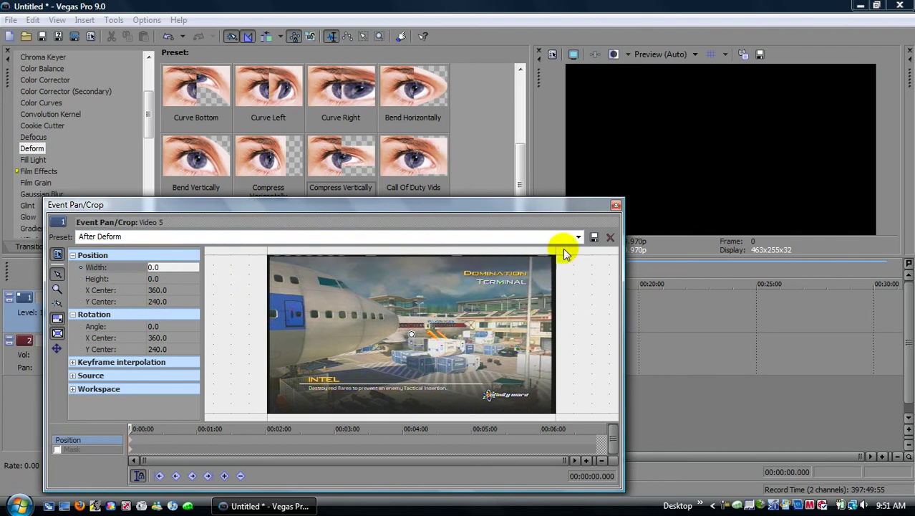
key("ctrl+z")
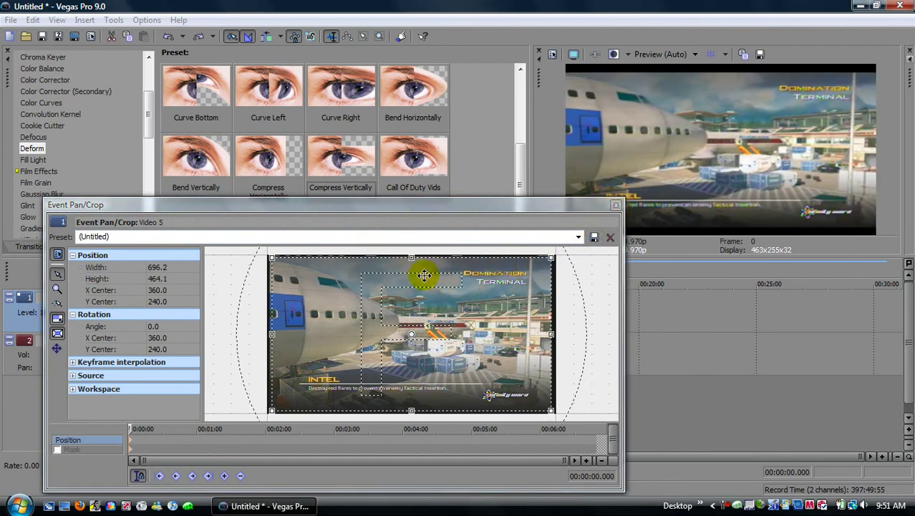
left_click(616, 206)
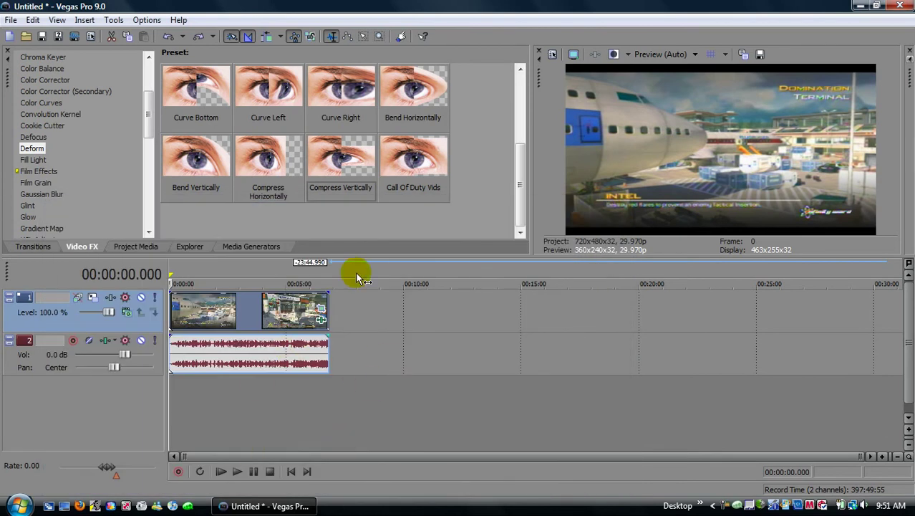
- Apply Soft Contrast's Warm Vignette preset to the first clip with vignette Strength at 0.00
left_click_drag(149, 105, 151, 199)
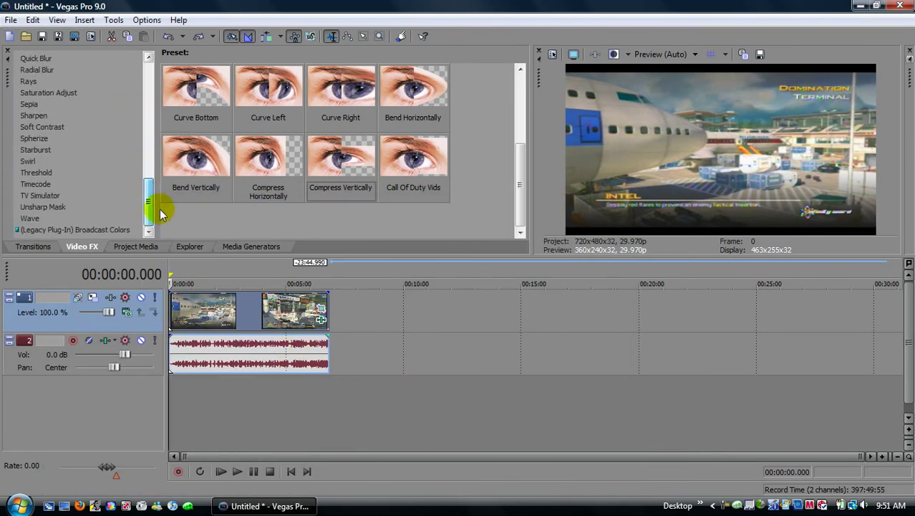
left_click(45, 126)
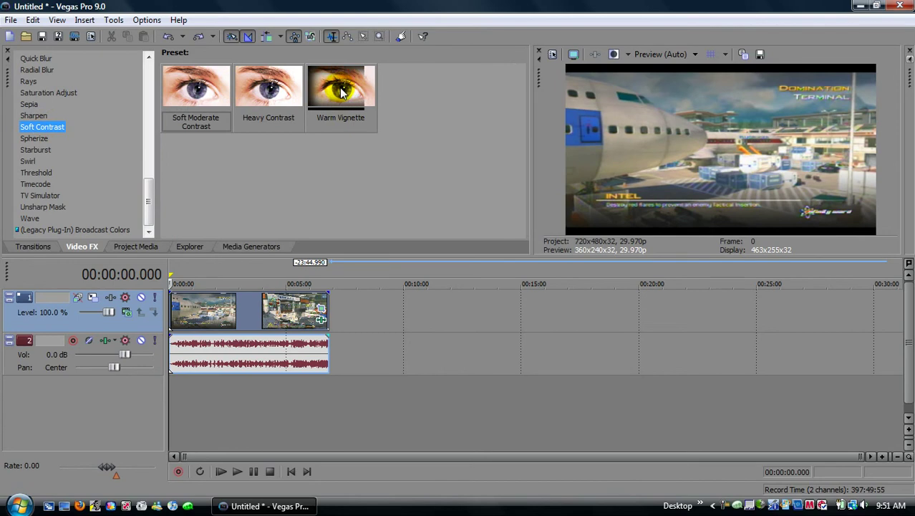
left_click_drag(342, 85, 183, 307)
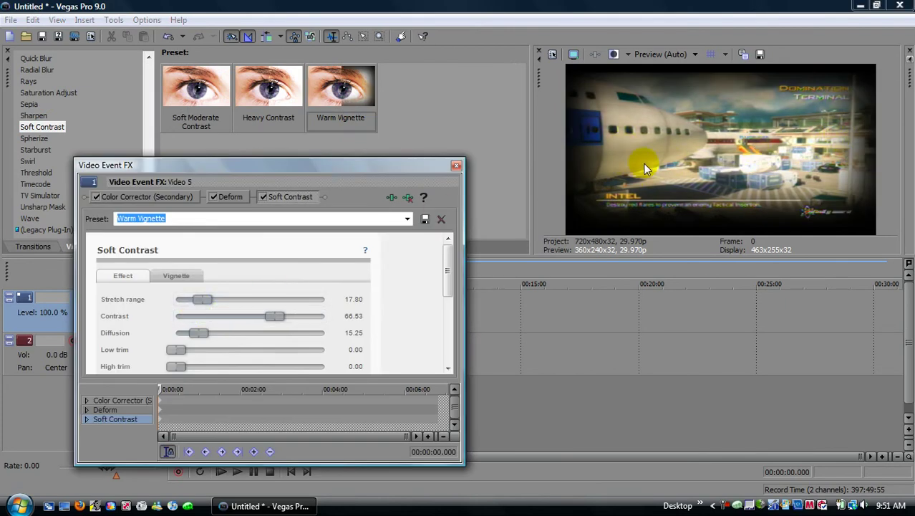
left_click(168, 278)
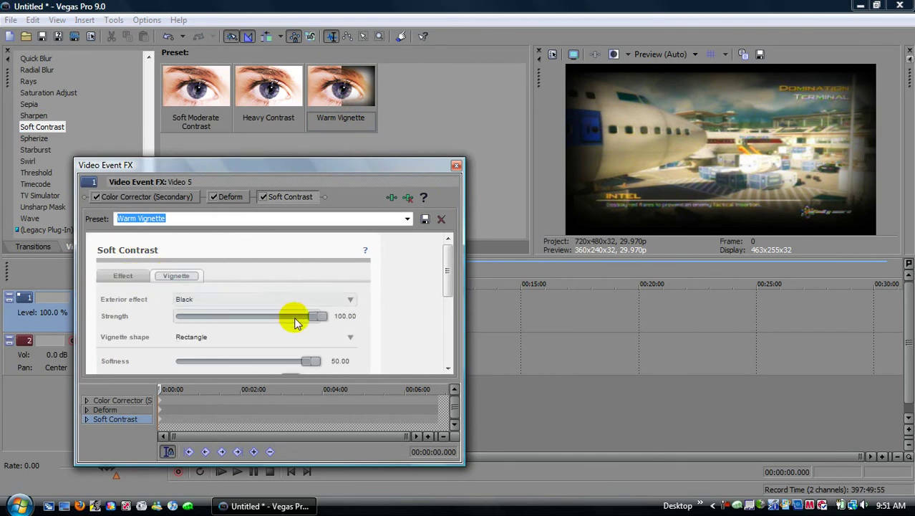
left_click_drag(319, 315, 149, 326)
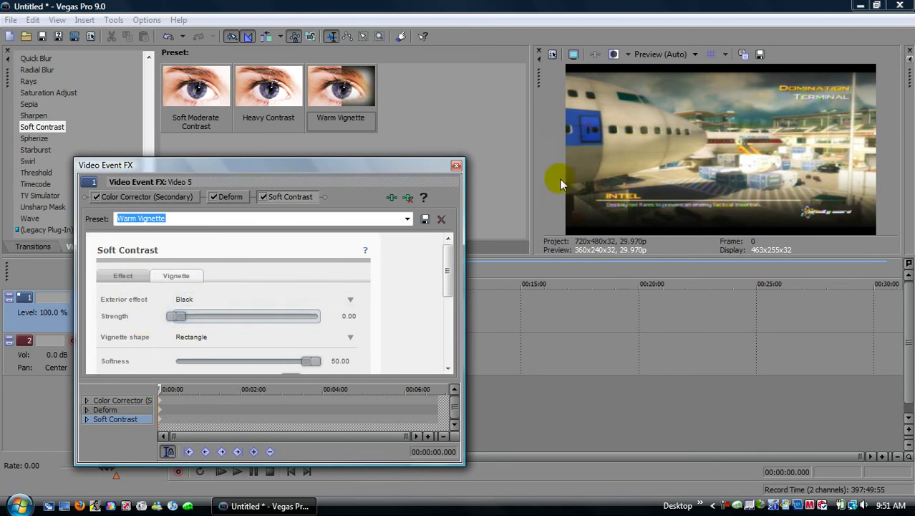
left_click(455, 166)
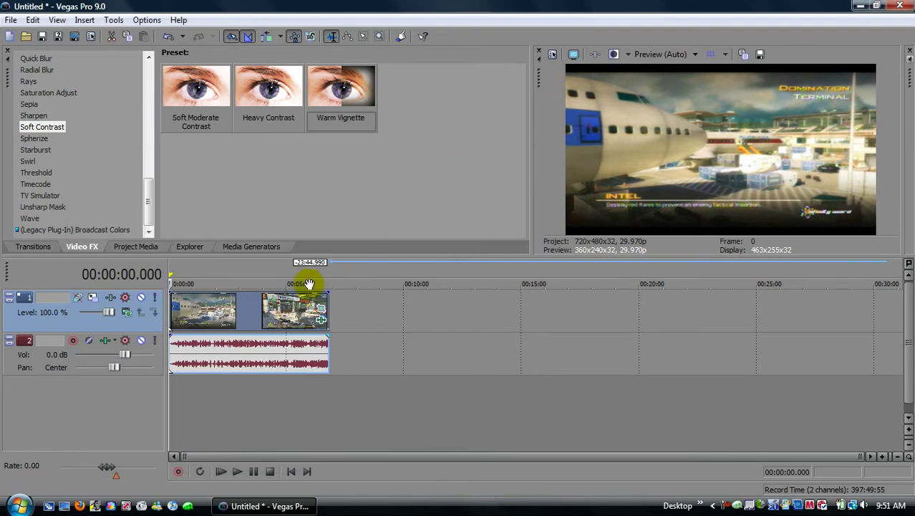
left_click(232, 310)
left_click(258, 309)
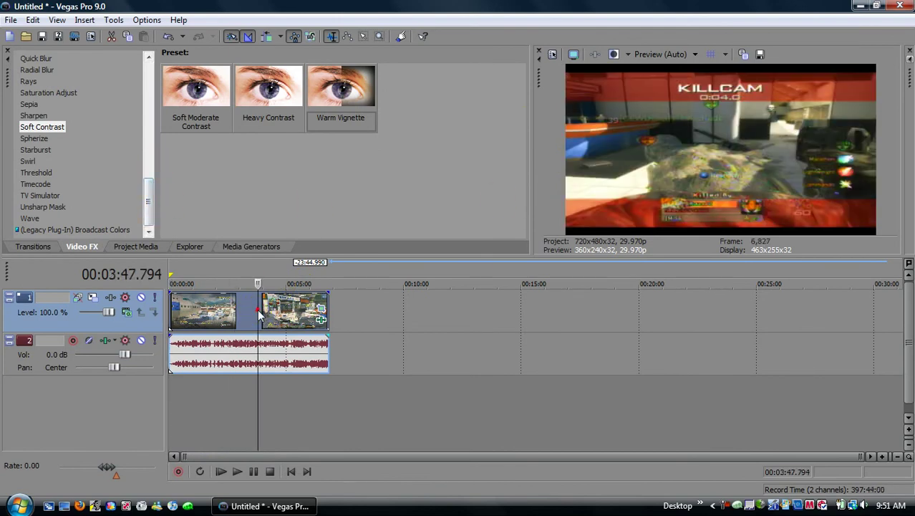
left_click(266, 312)
left_click(233, 313)
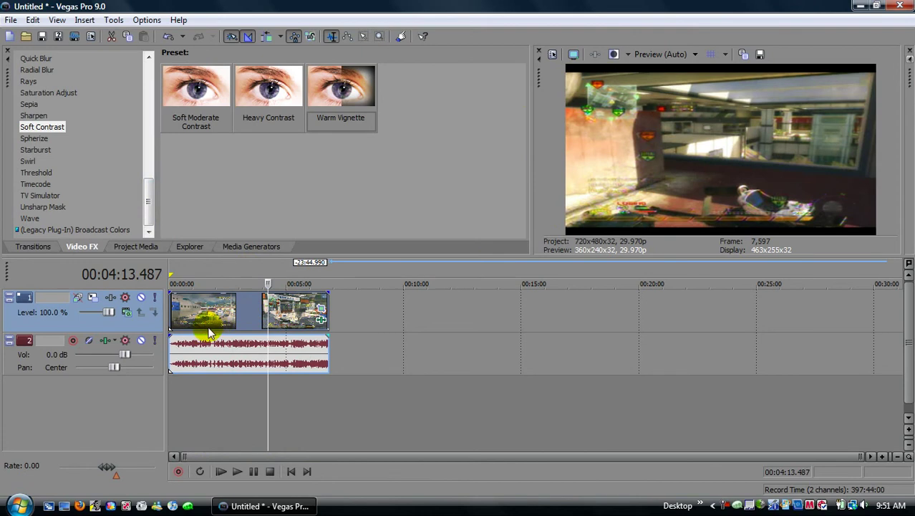
left_click(272, 472)
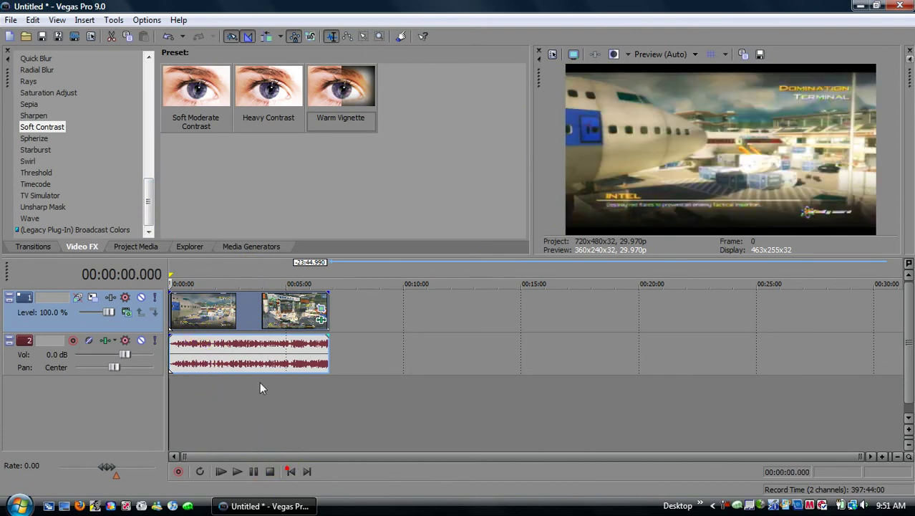
left_click_drag(148, 197, 147, 79)
- Add Brightness and Contrast to the first clip, leaving brightness and contrast at 0.00
left_click(70, 103)
left_click_drag(84, 103, 194, 275)
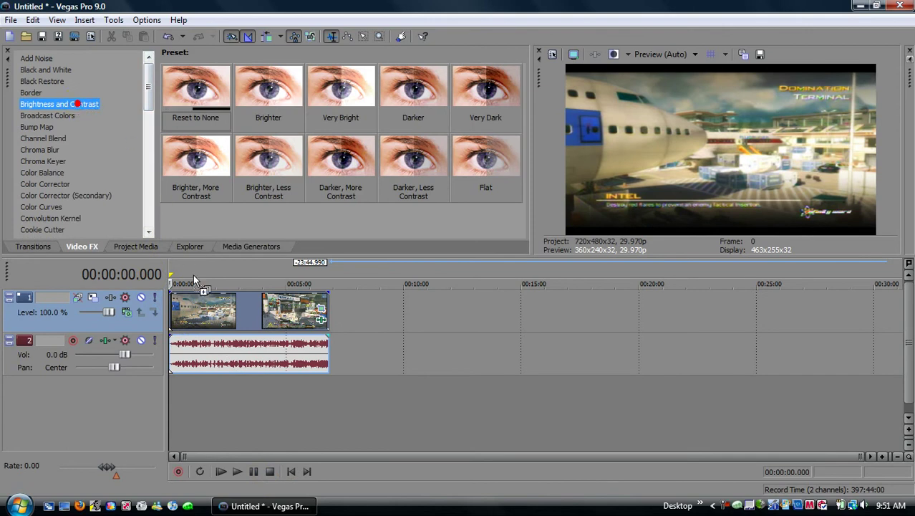
left_click_drag(199, 327, 200, 327)
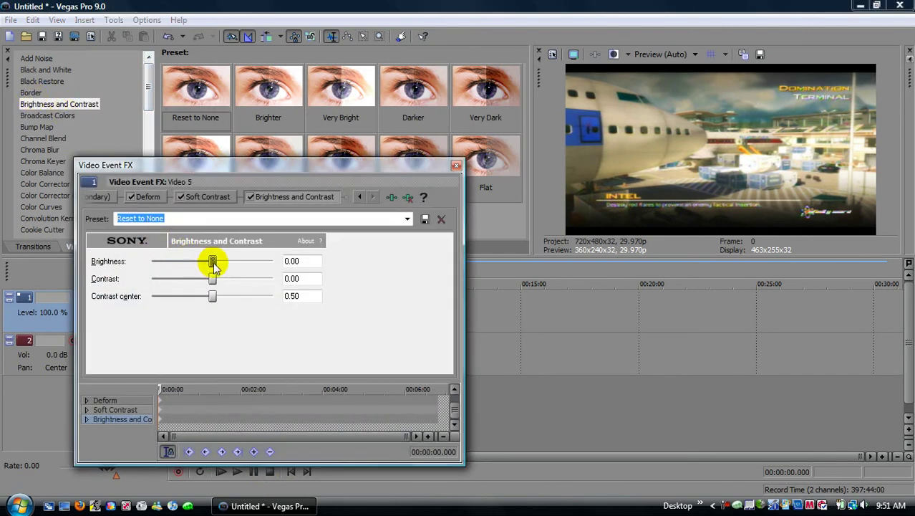
left_click_drag(211, 261, 214, 269)
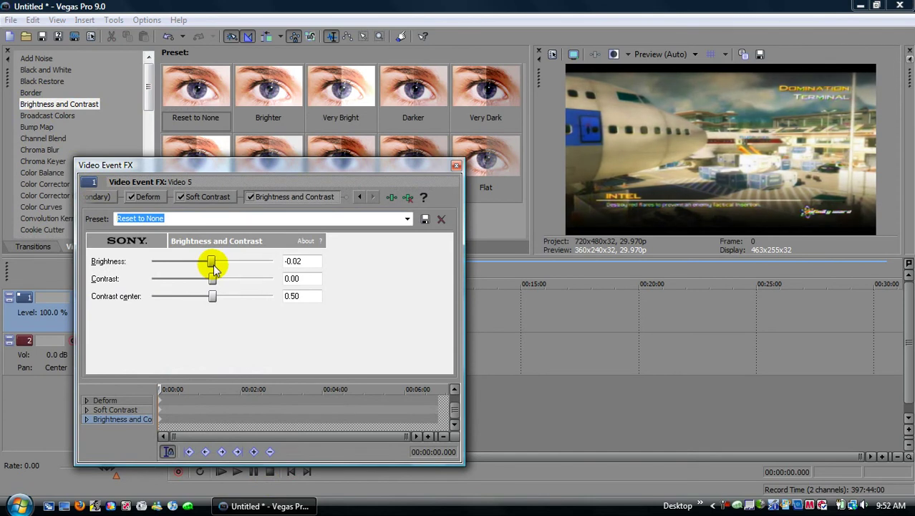
left_click_drag(214, 268, 216, 268)
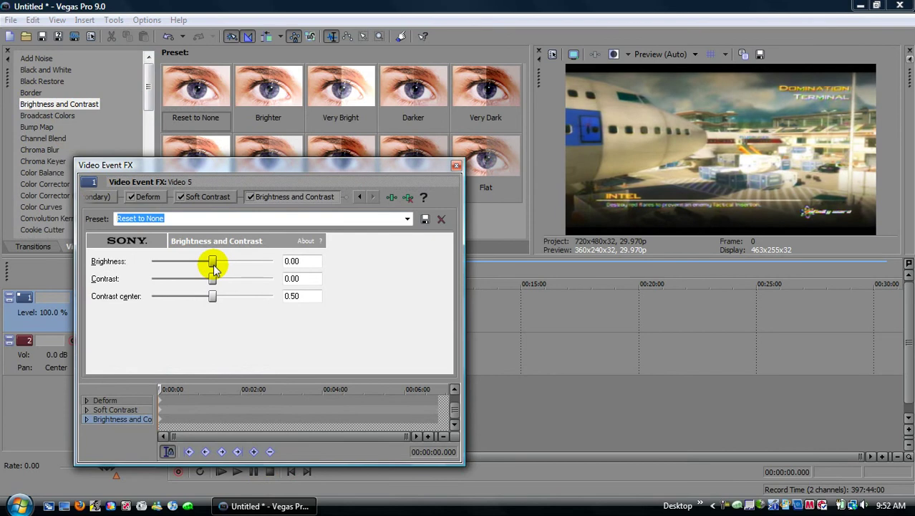
- Set the project frame rate to 29.970 (NTSC), match source media, and make it the new-project default
left_click(456, 167)
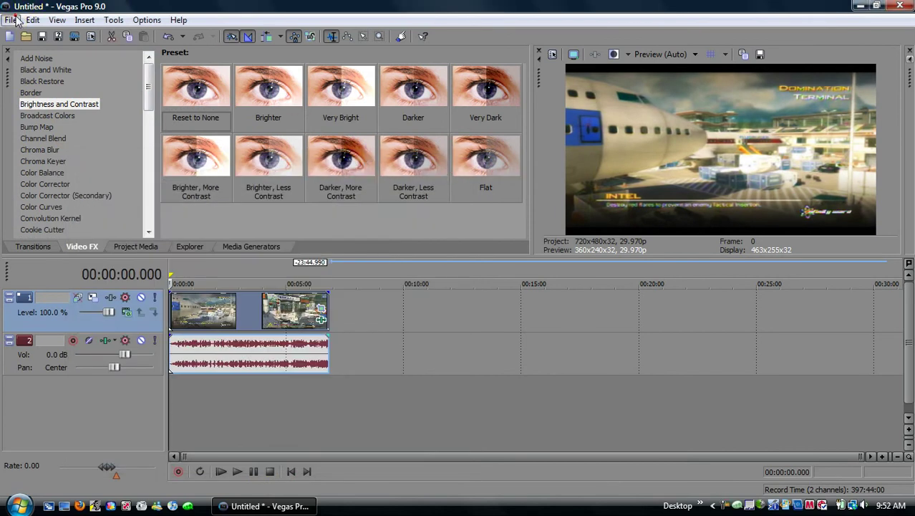
left_click(13, 19)
left_click(36, 230)
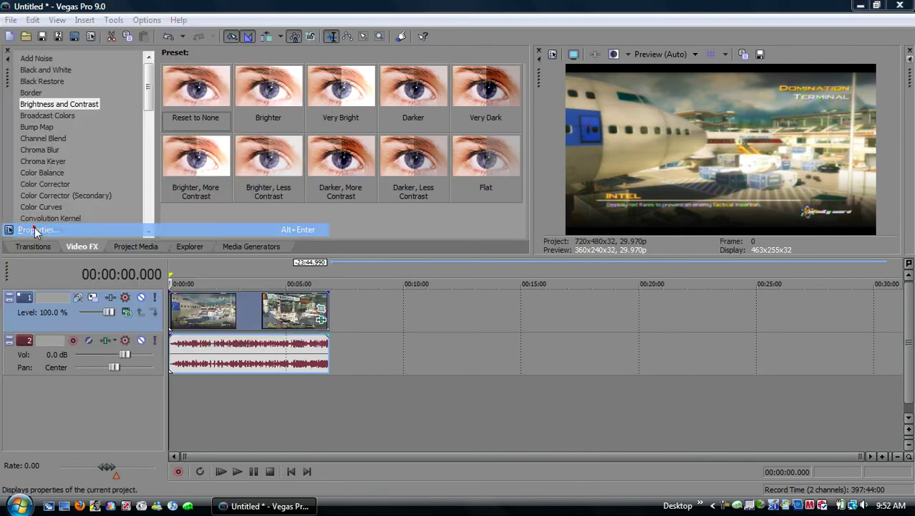
left_click(334, 79)
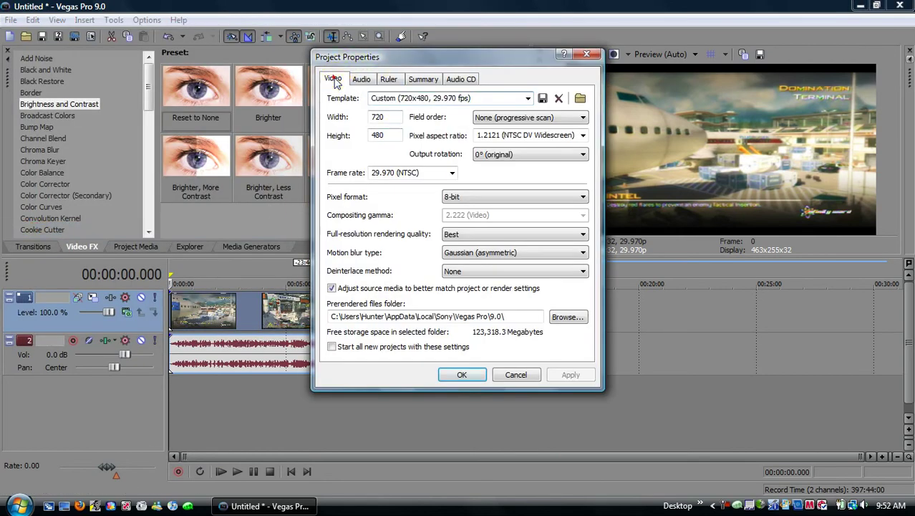
left_click(452, 175)
left_click(435, 247)
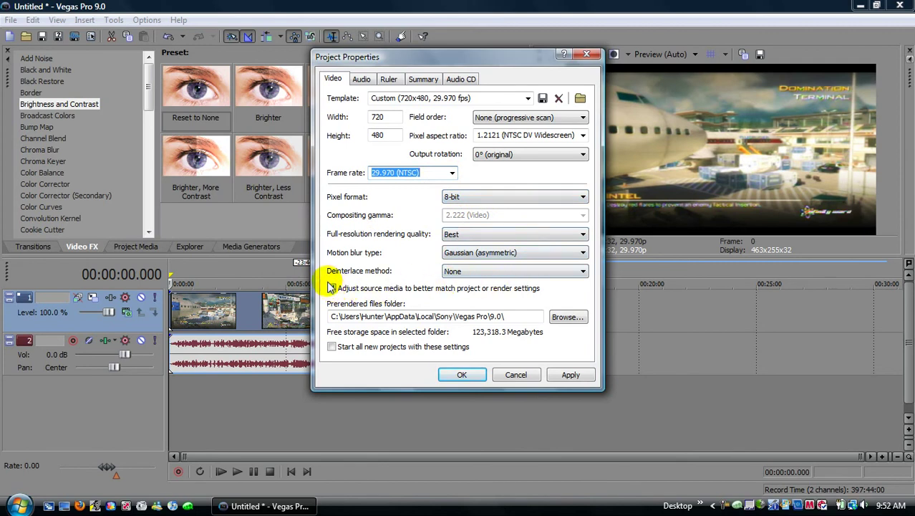
left_click(331, 287)
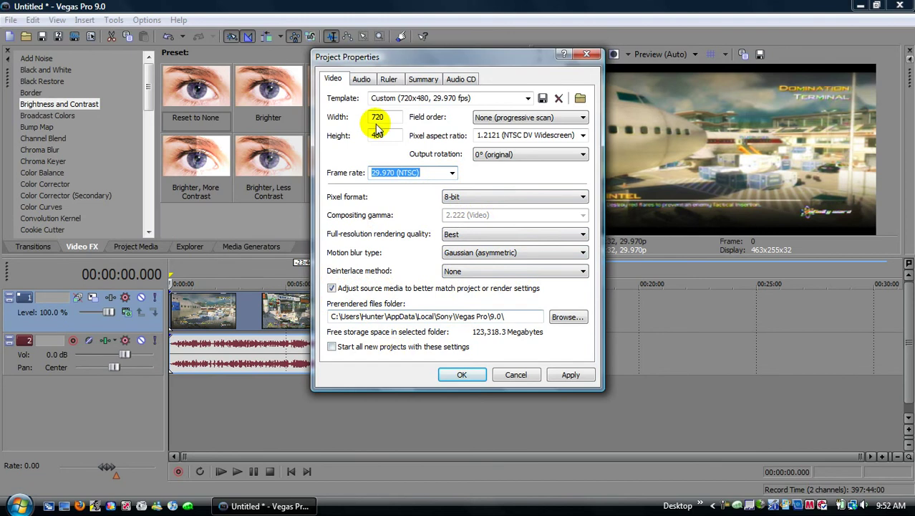
left_click(332, 346)
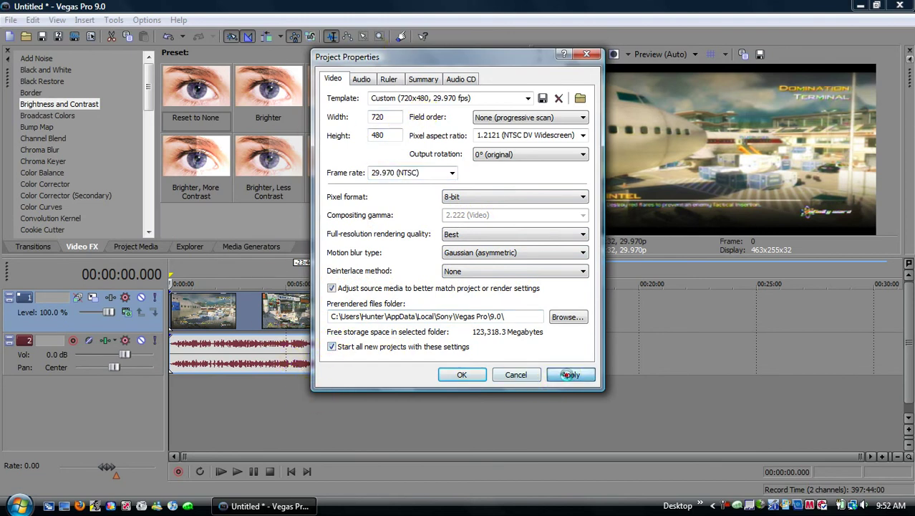
left_click(571, 375)
left_click(462, 374)
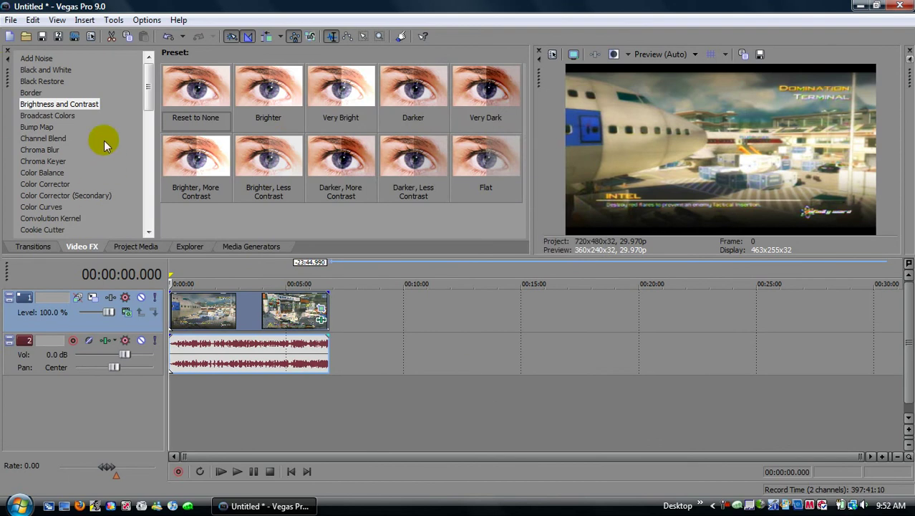
- Open Render As, toggle saving project markers, and keep Windows Media Video V11 (*.wmv) as output type
left_click(11, 19)
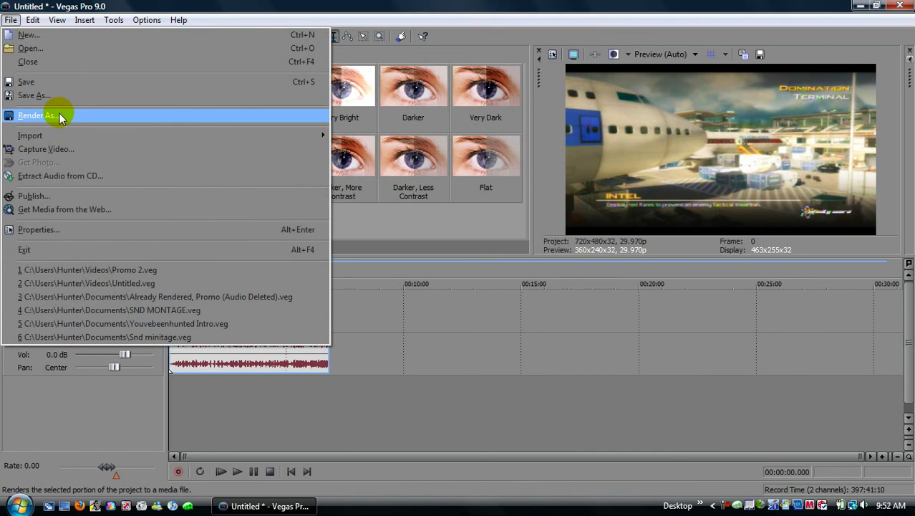
left_click(60, 114)
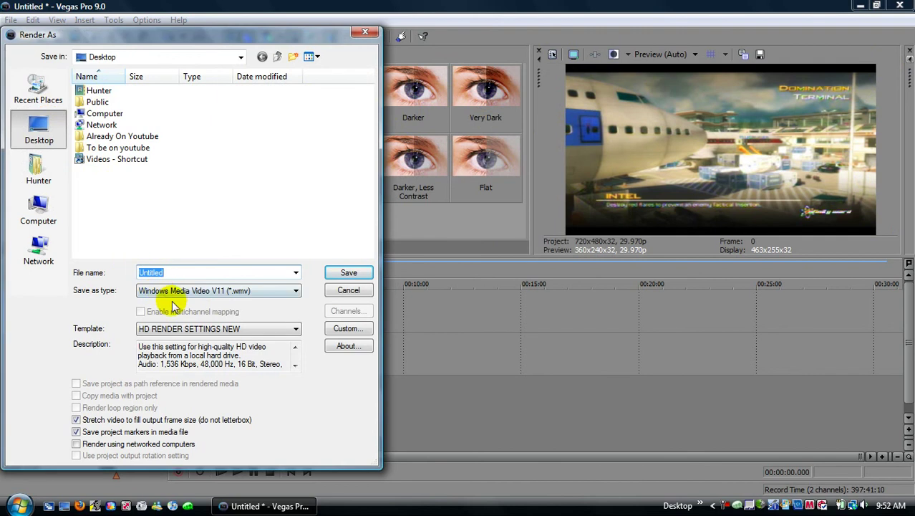
left_click(76, 432)
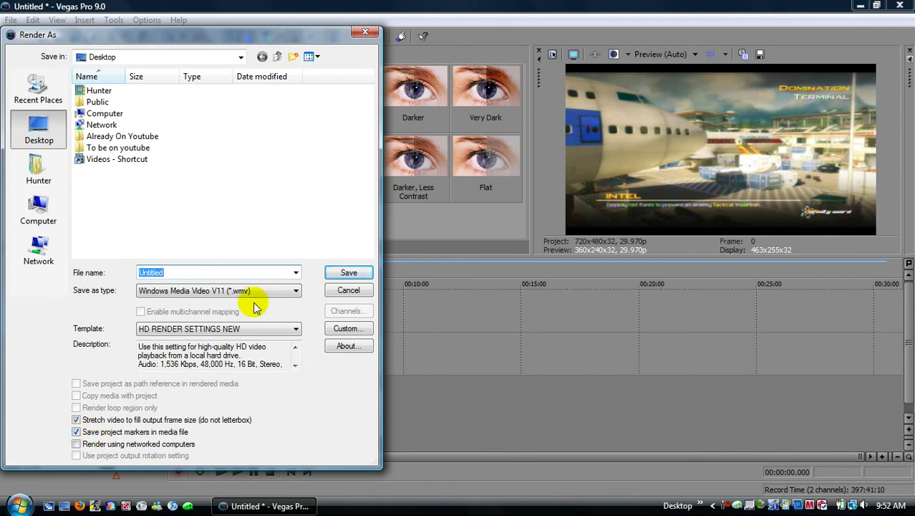
left_click(217, 291)
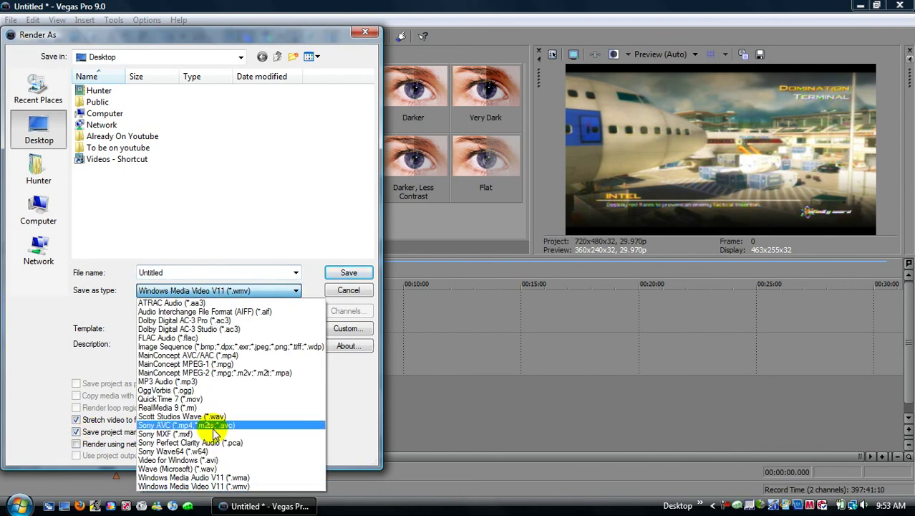
left_click(198, 488)
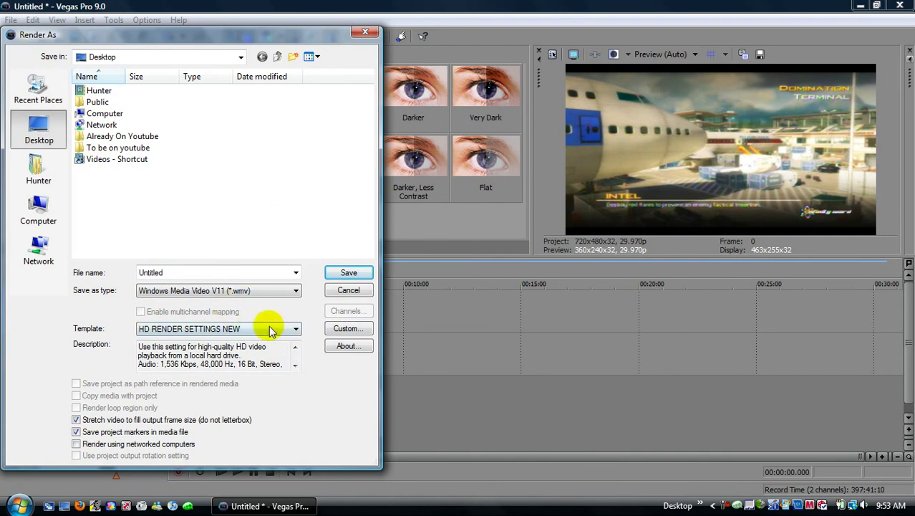
- Open the template's custom settings and keep Windows Media Video 9 as the video codec
left_click(340, 334)
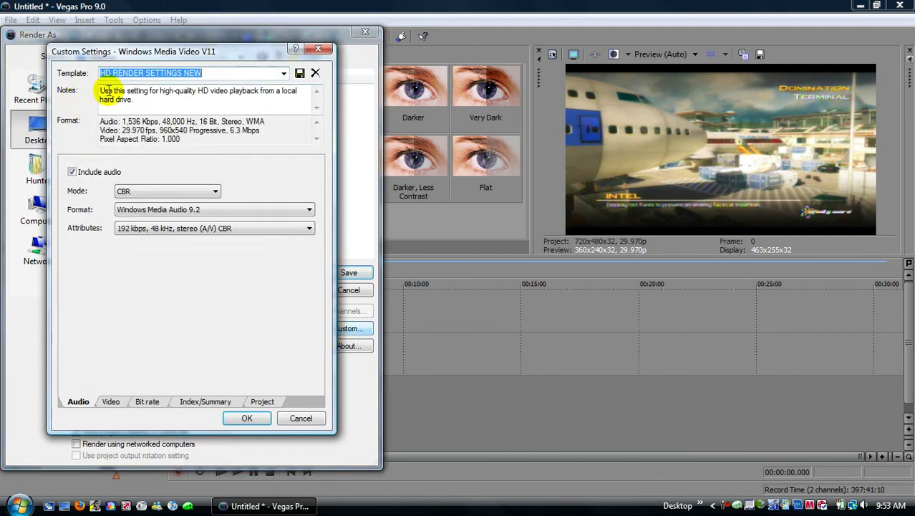
left_click(79, 400)
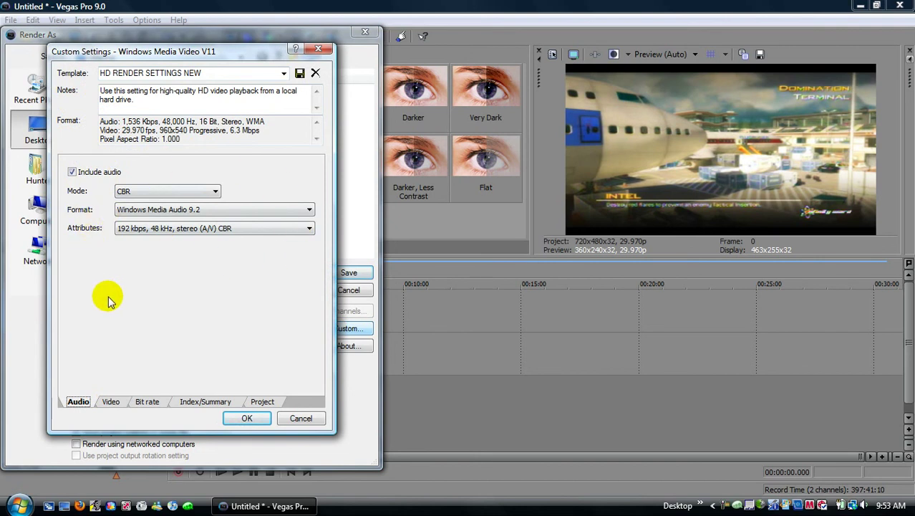
left_click(113, 399)
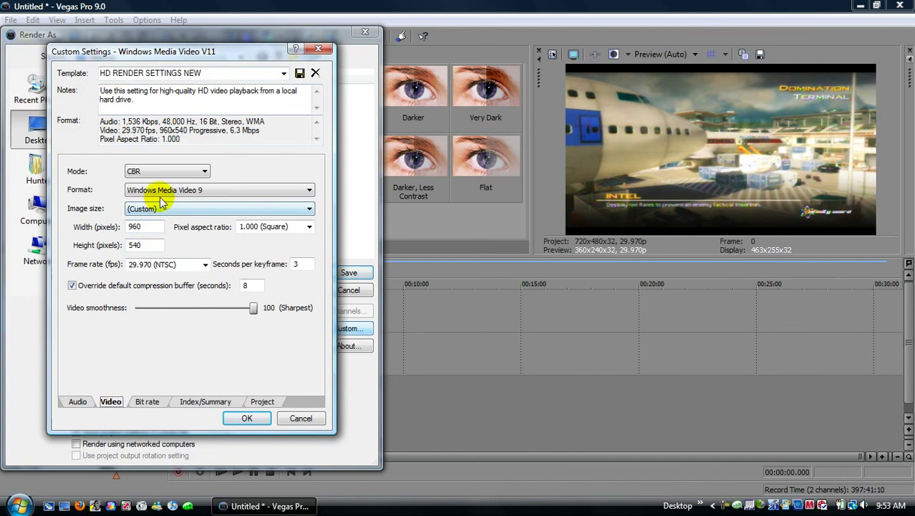
left_click(266, 190)
left_click(222, 237)
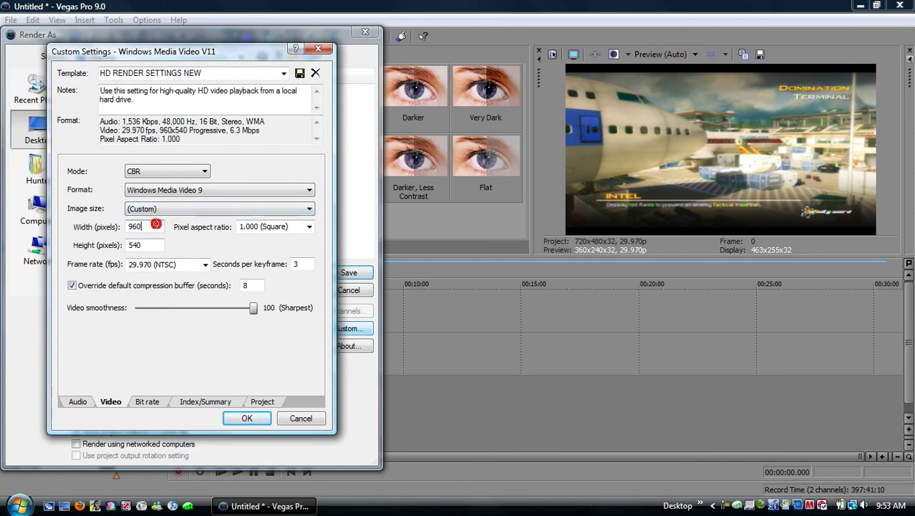
- Keep 1.000 (Square) pixels, 29.970 (NTSC) frame rate, adjust keyframe seconds, and toggle buffer override
left_click(309, 227)
left_click(281, 239)
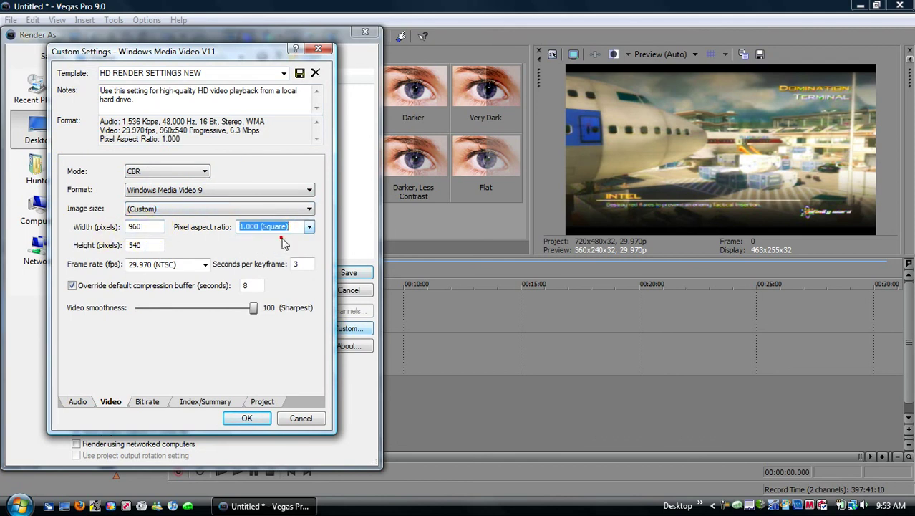
left_click(205, 265)
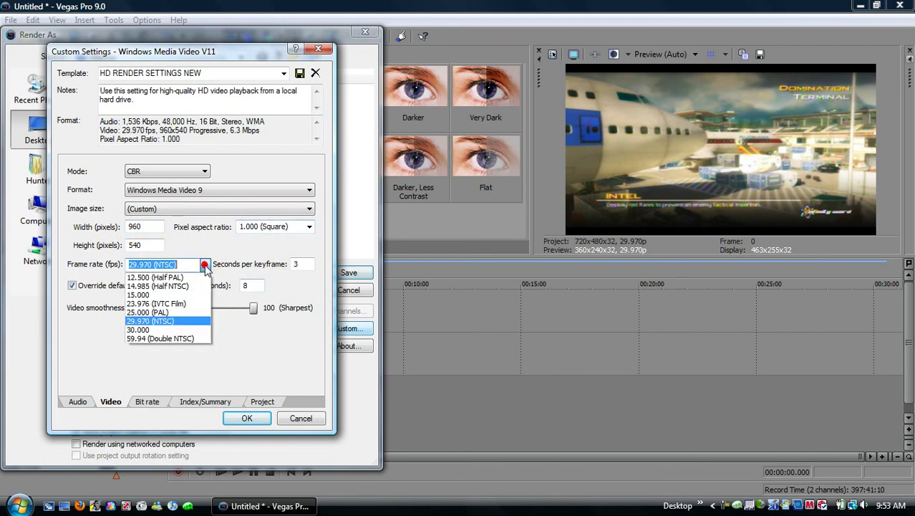
left_click(206, 265)
left_click(298, 264)
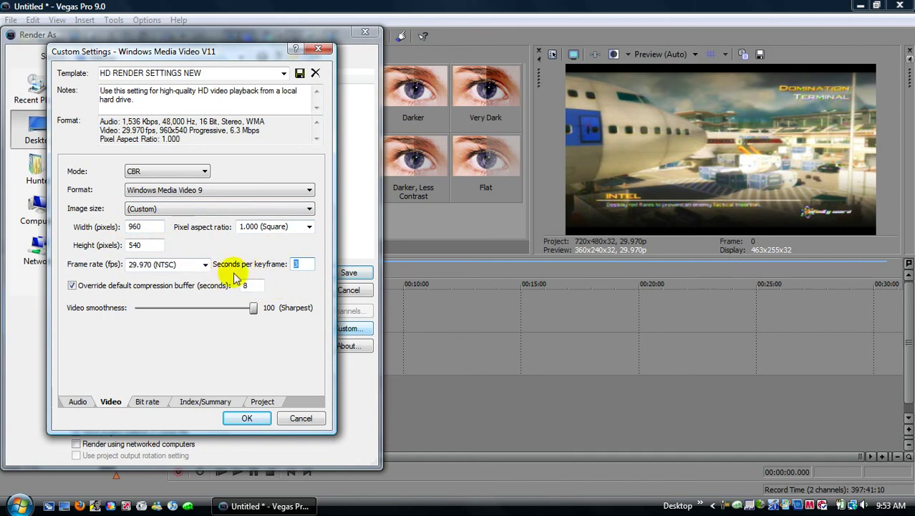
left_click(72, 286)
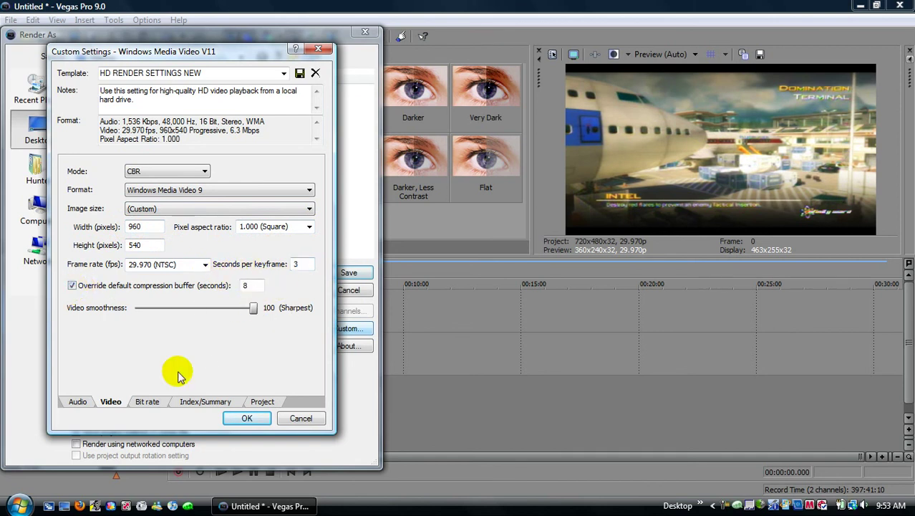
- Set the Internet/LAN target bit rate value to 5
left_click(156, 401)
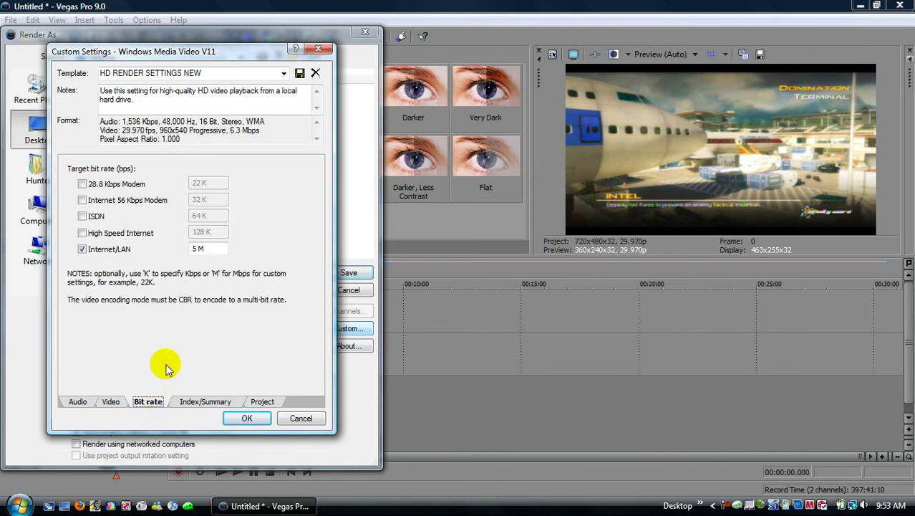
left_click(141, 249)
type("5")
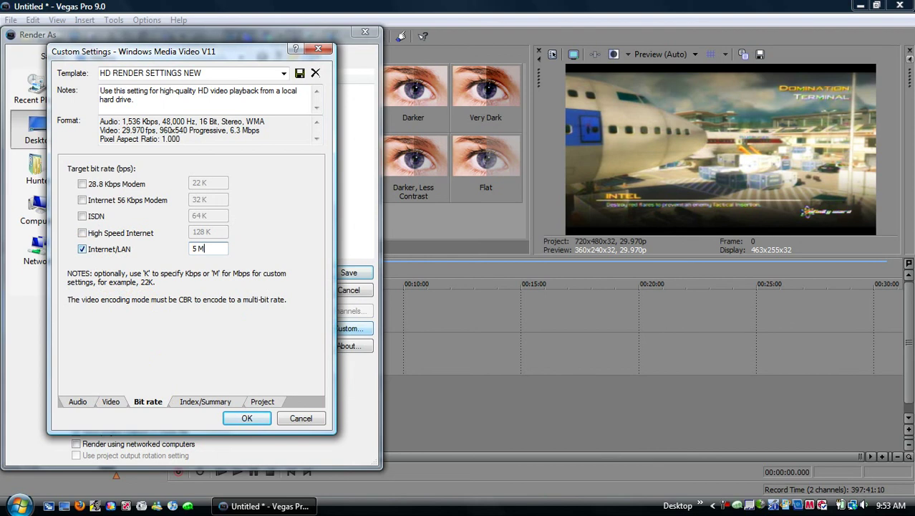
- Review the index/summary settings and keep Best rendering quality for the project
left_click(215, 399)
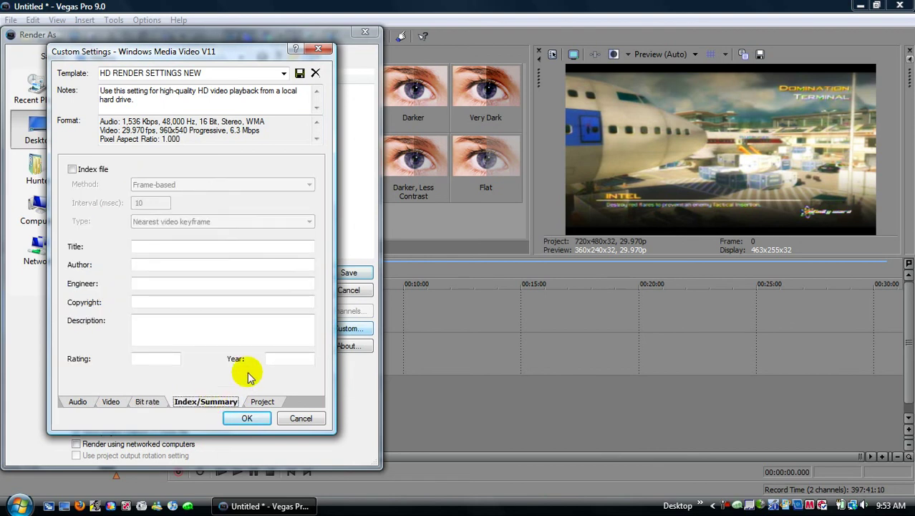
left_click(261, 402)
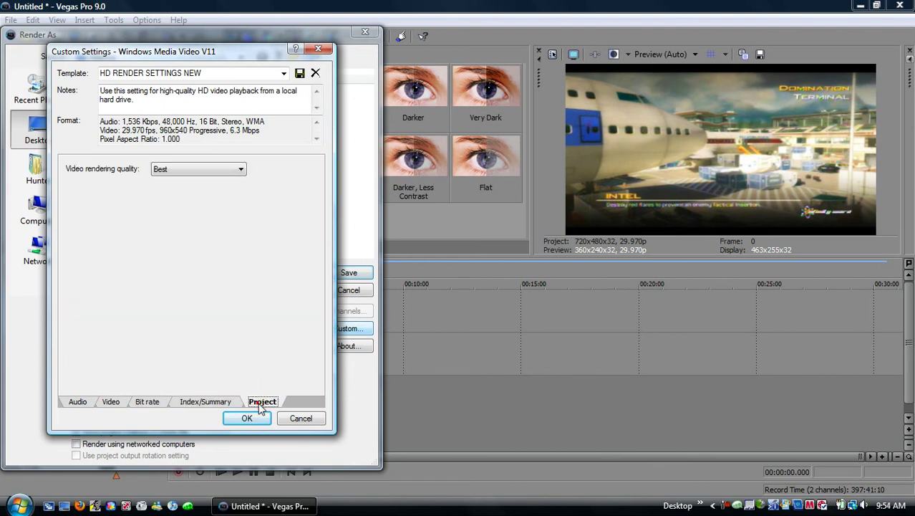
left_click(200, 169)
left_click(191, 215)
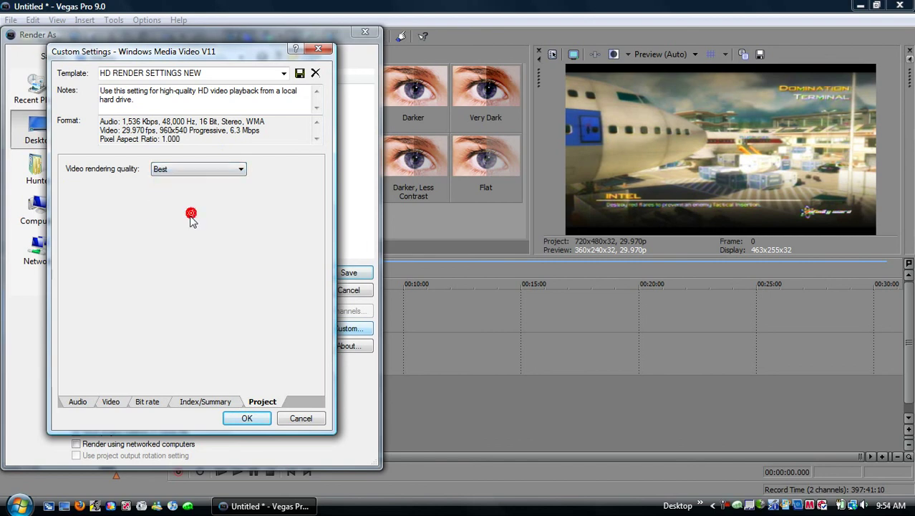
- Type 'awrfhgdfgerhgewrtg' as the template name, then close Custom Settings without saving
left_click(225, 71)
type("a")
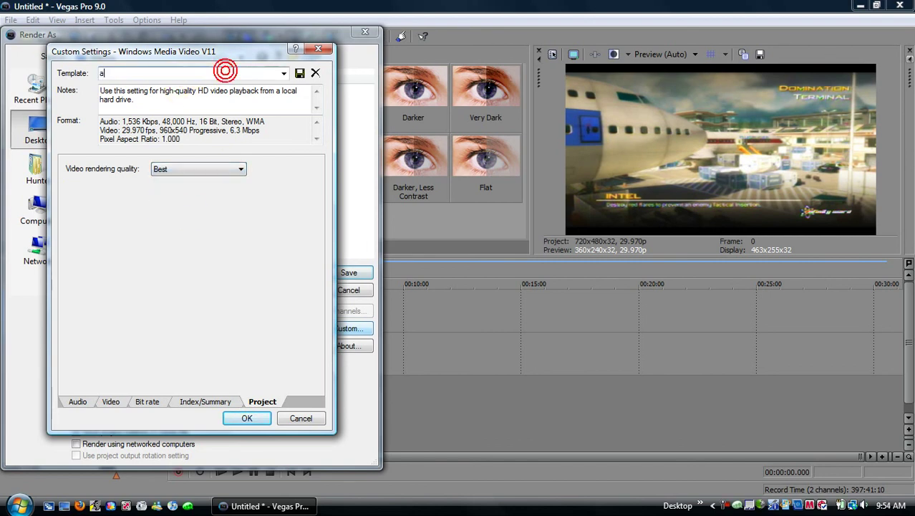
type("wrfhgdfgerhgewrtg")
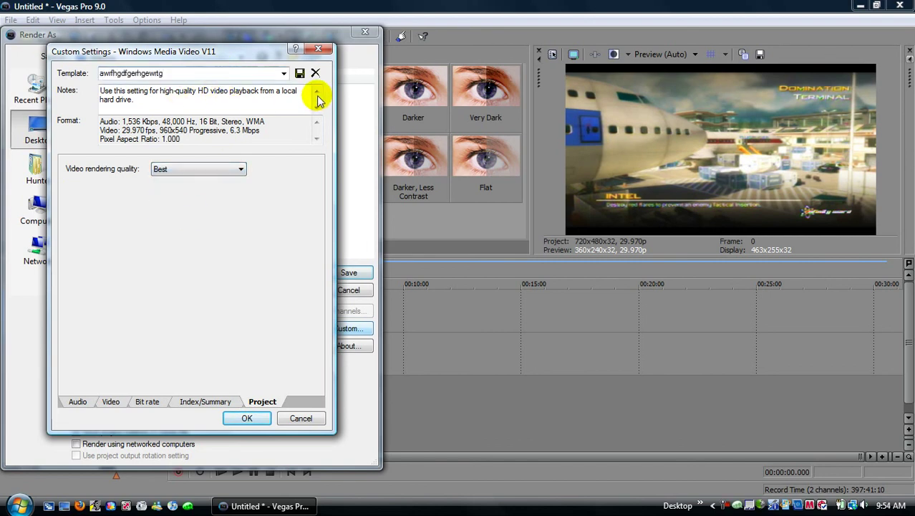
left_click(318, 48)
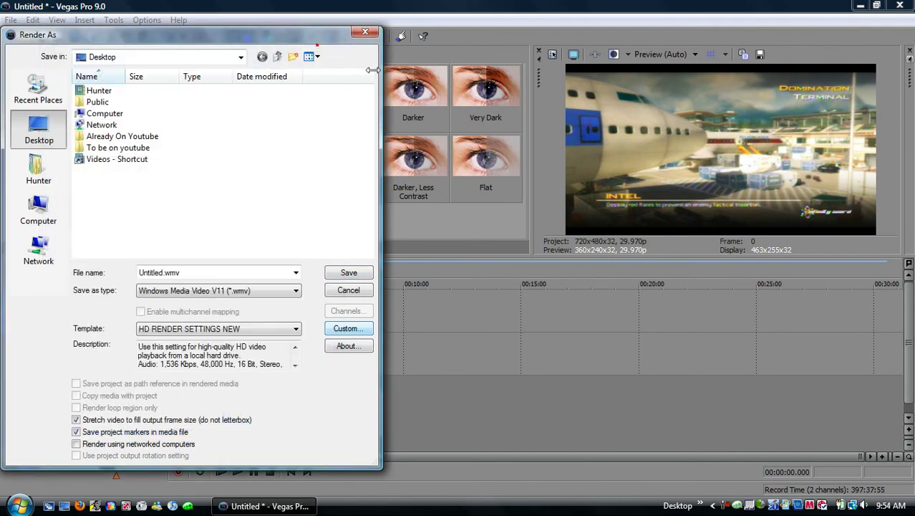
- Close Render As without rendering, minimize and restore Vegas, and open the recorder's tray menu
left_click(365, 33)
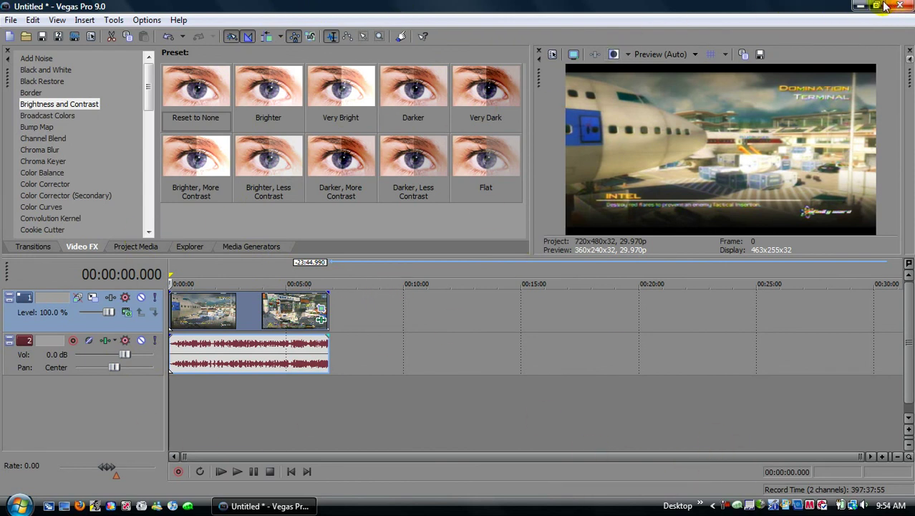
left_click(860, 6)
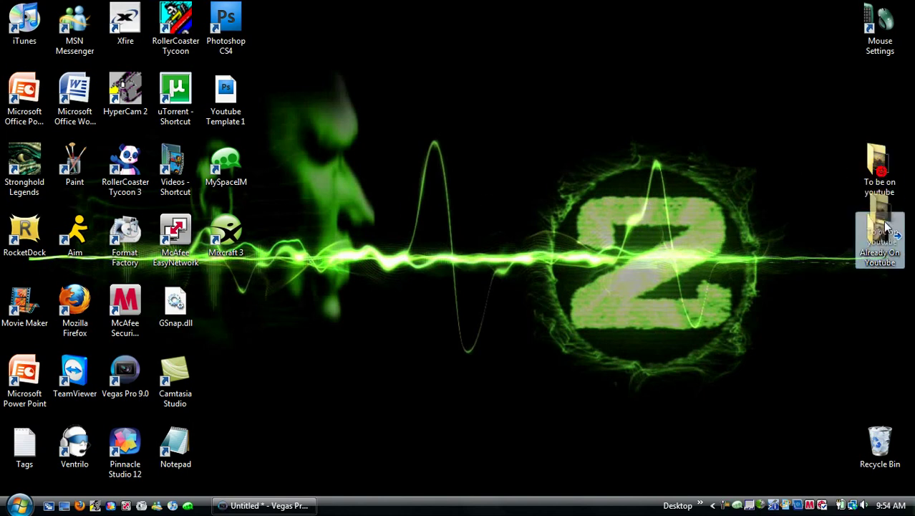
left_click(243, 506)
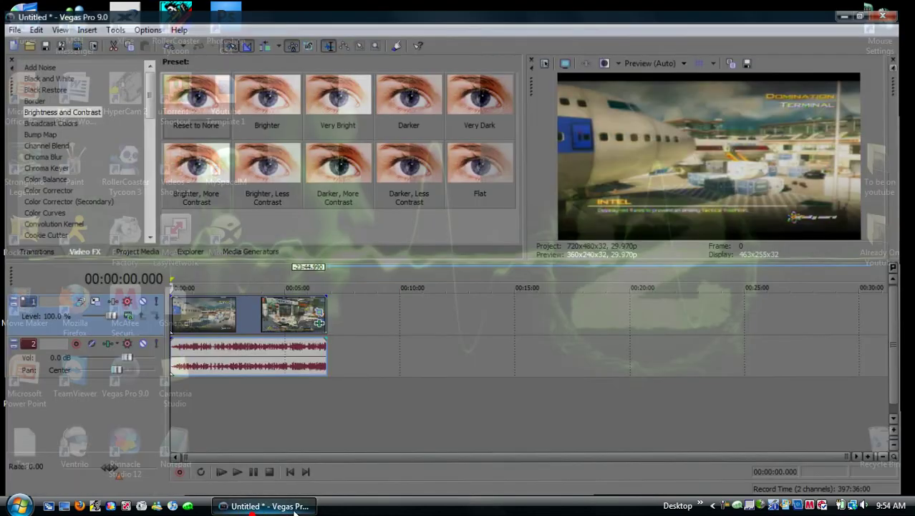
right_click(723, 506)
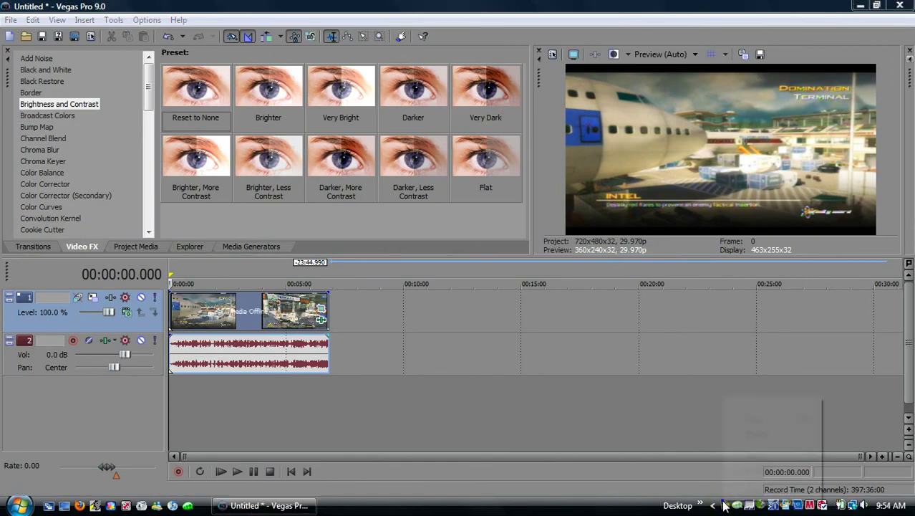